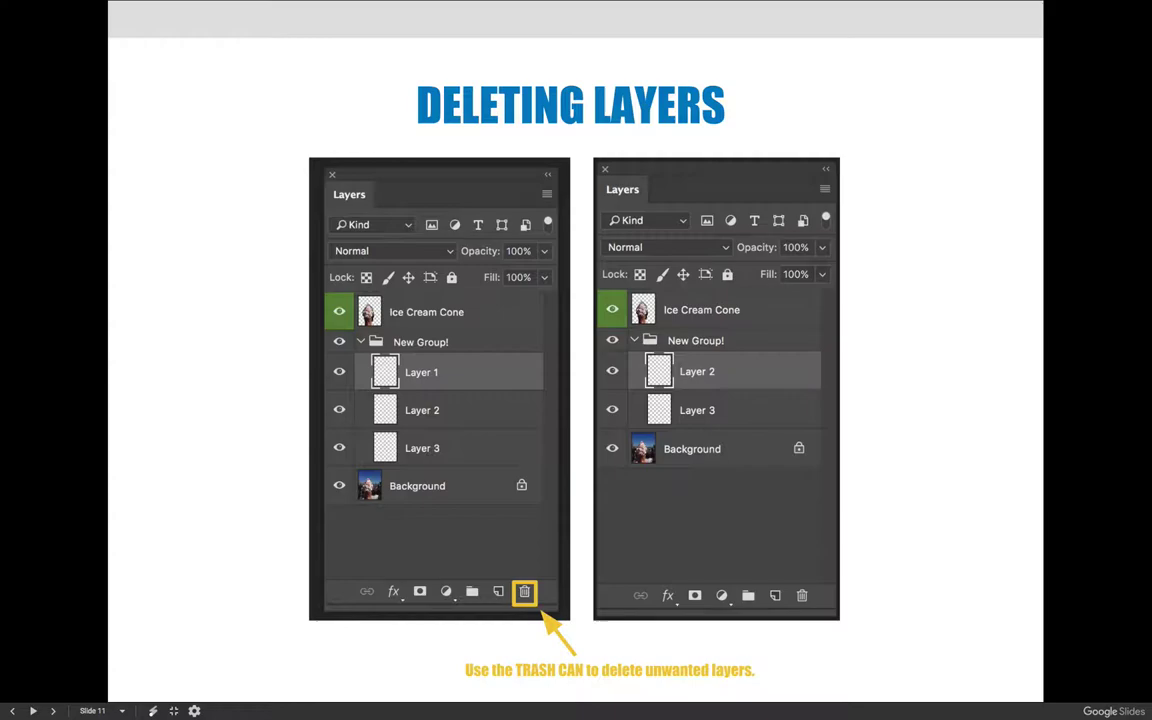
key(Right)
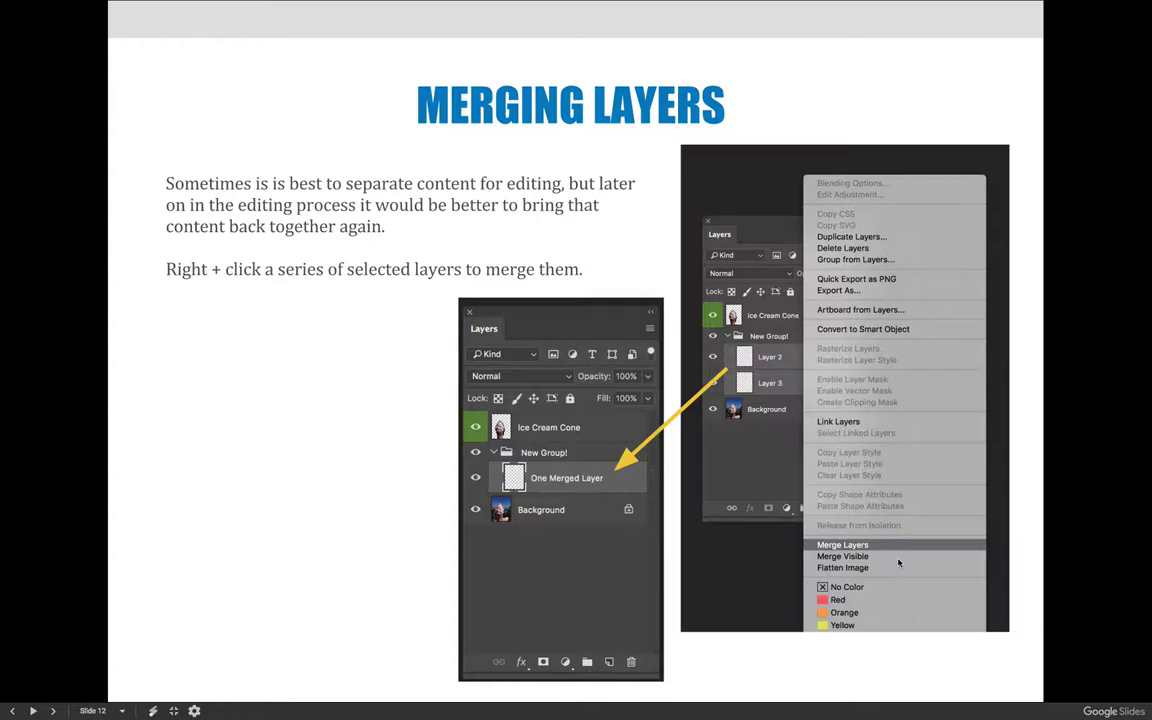
Advance the slideshow to slide 13, Showing / Hiding Layers.
key(Right)
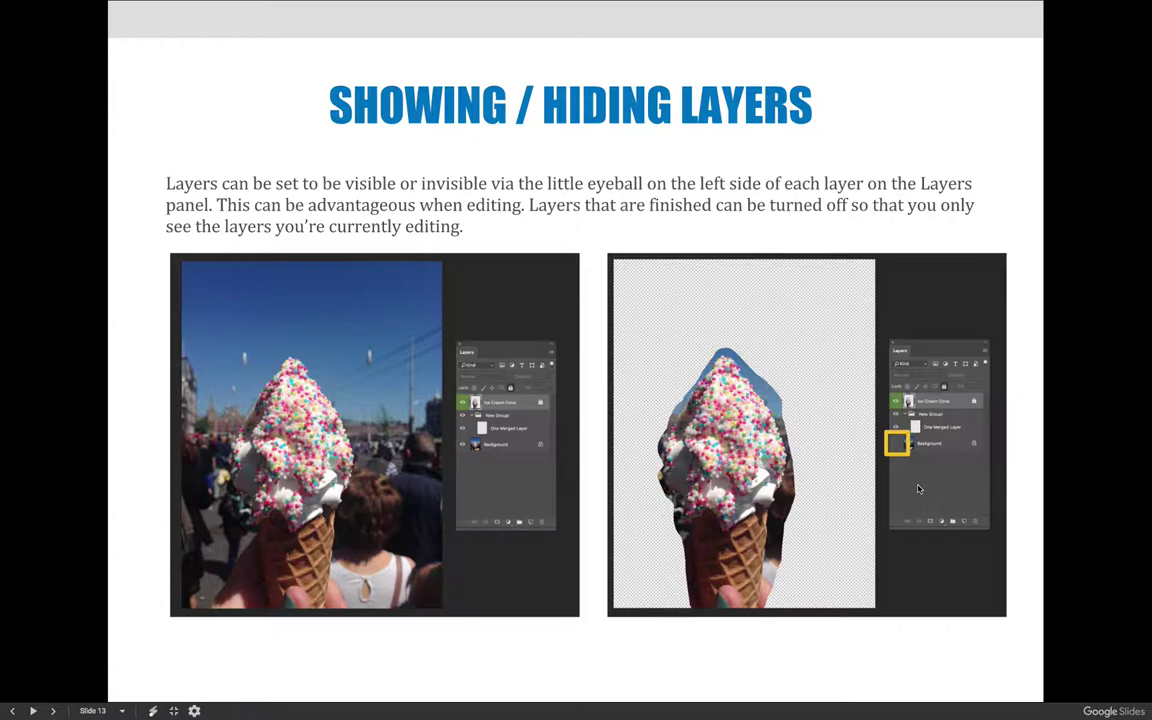
Advance the slideshow to slide 14, Locking Layers.
key(Right)
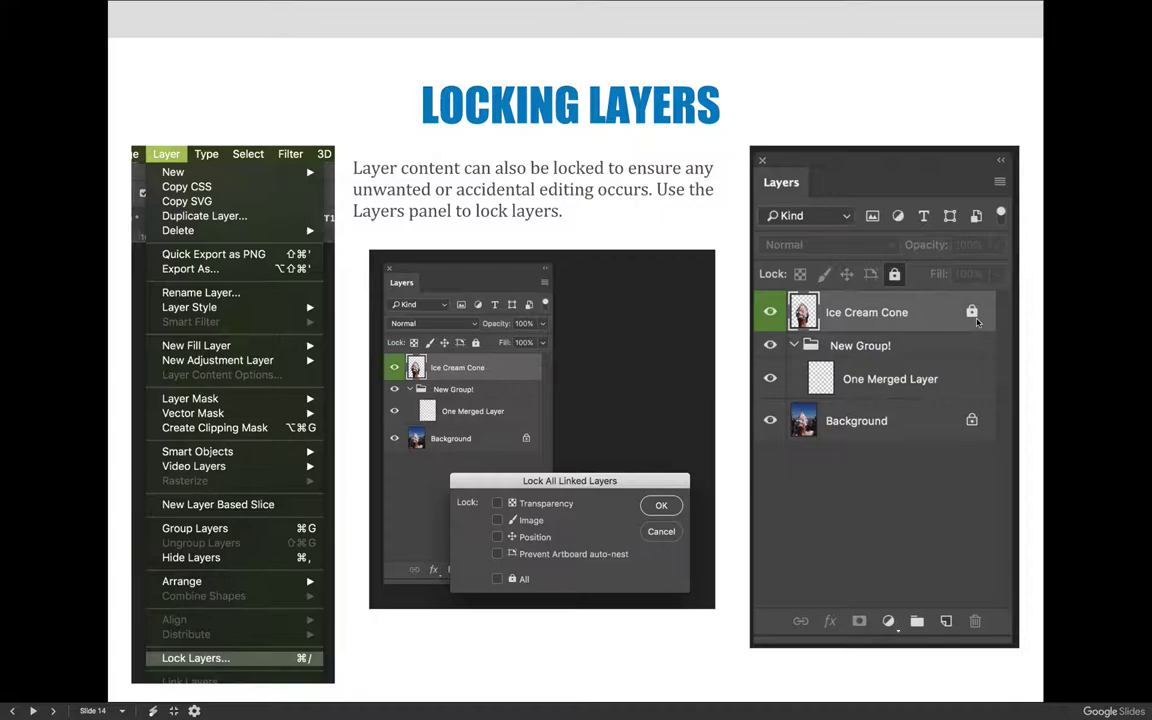
Go back to slide 13, exit full screen, and switch to Photoshop's ART1280_08.jpg.
key(Left)
key(Left)
key(Left)
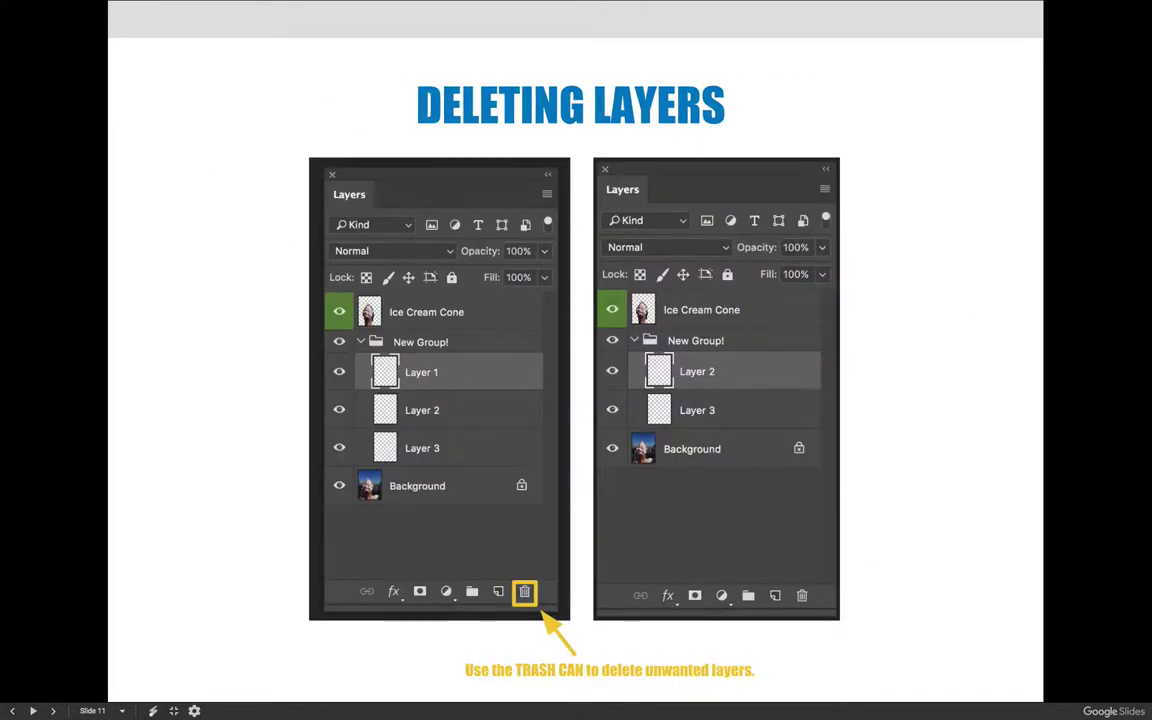
key(Right)
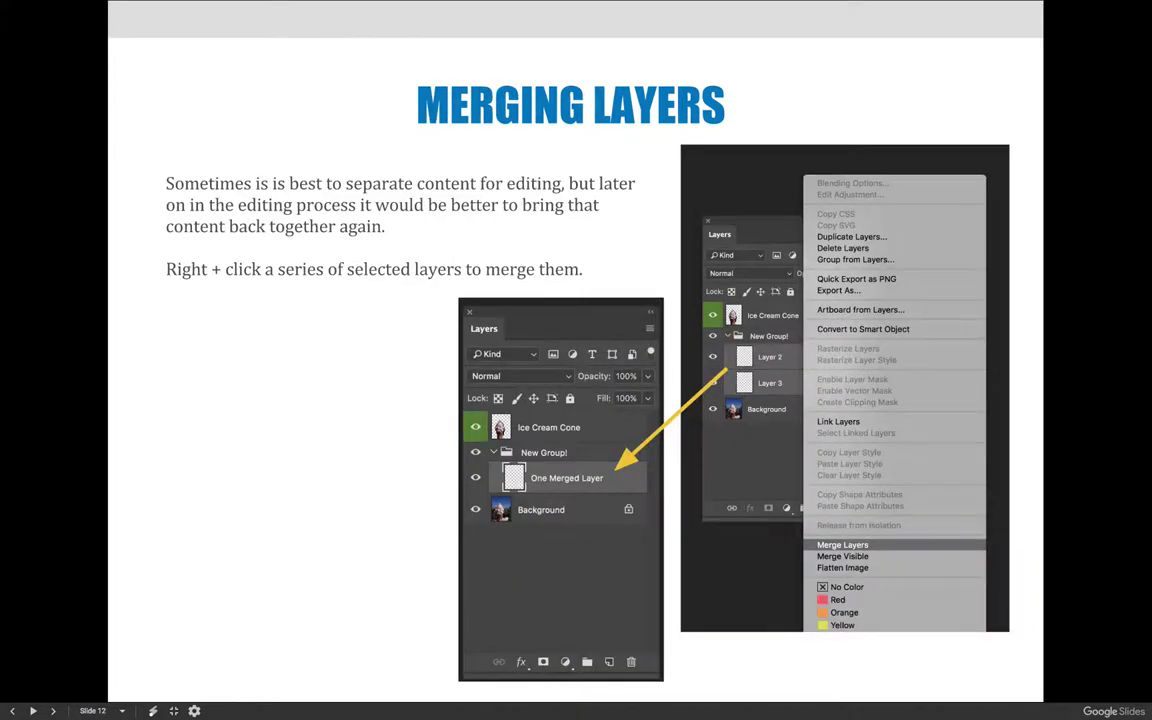
key(Right)
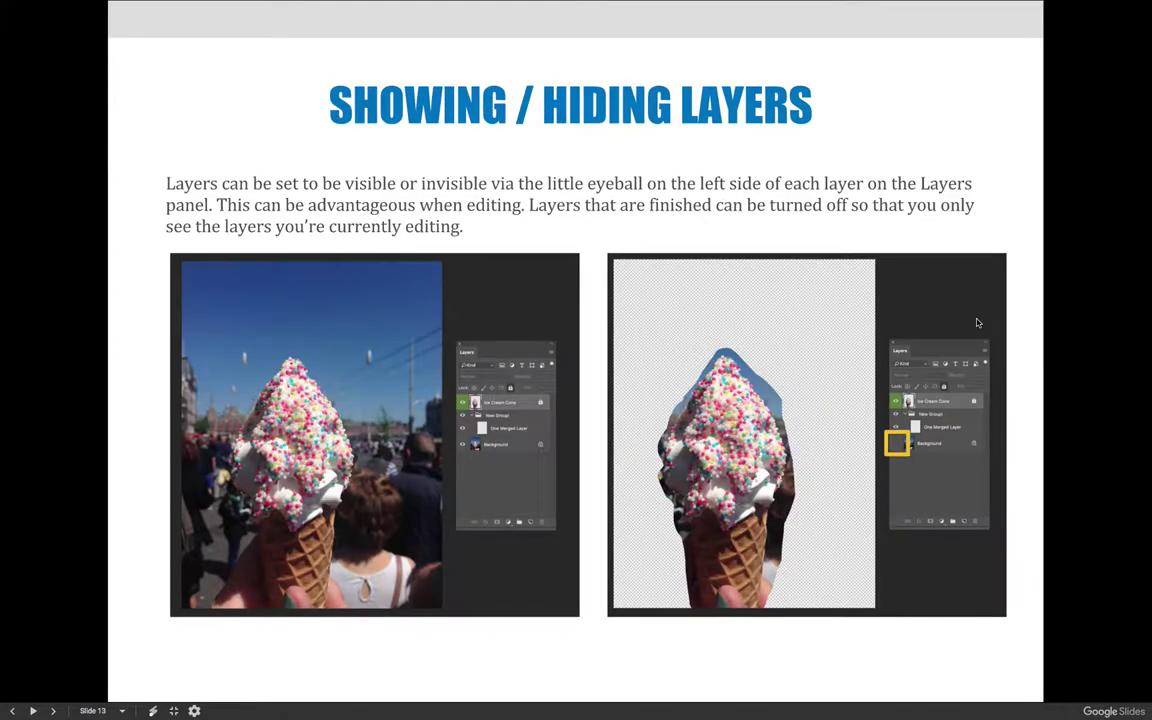
key(Escape)
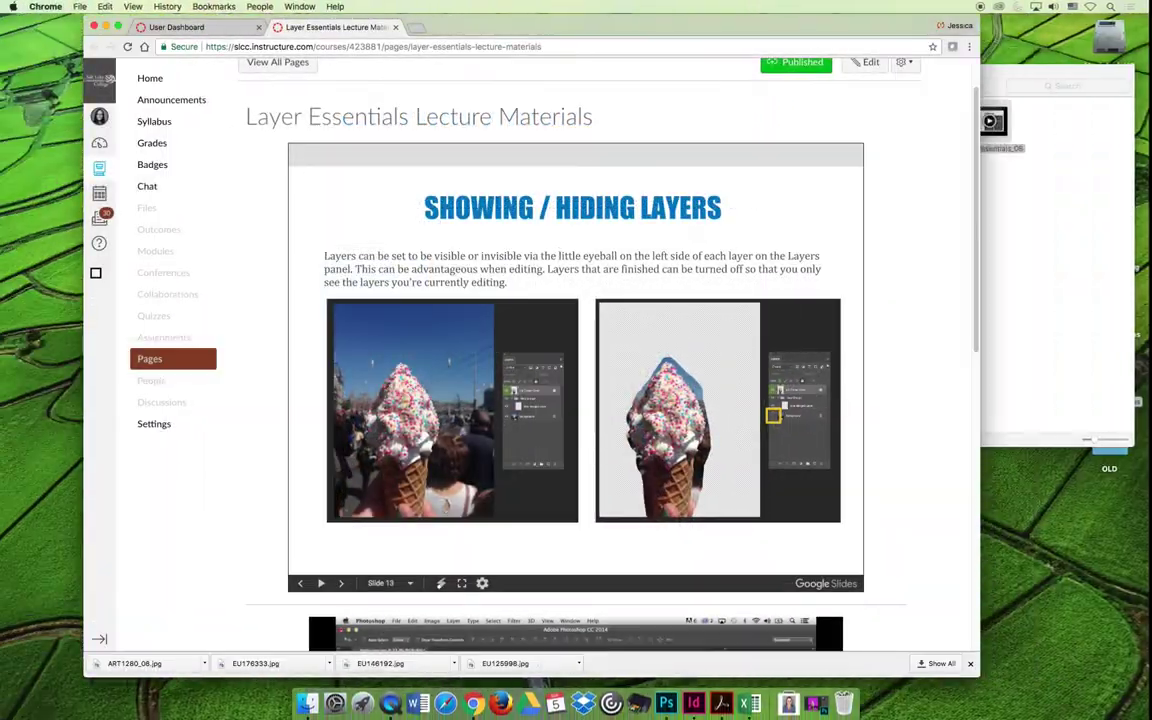
click(675, 703)
Expand the Ice Cream Cone group and merge Pink Lines with Ice Cream Cone.
drag(689, 188, 723, 175)
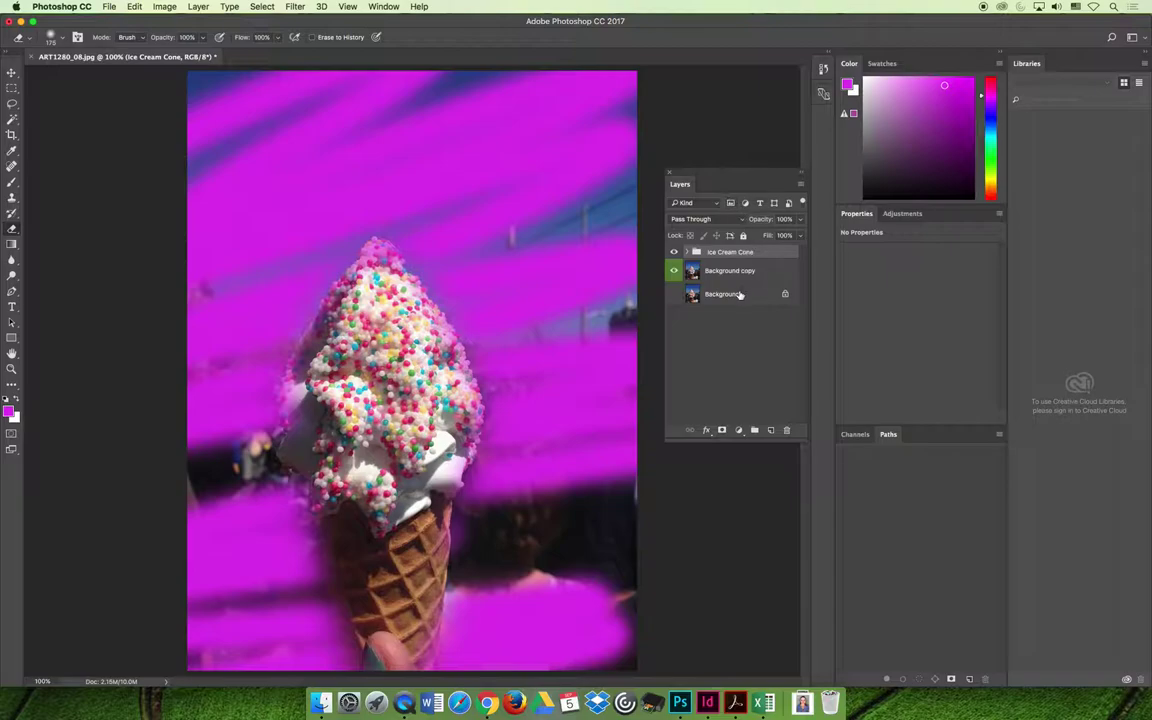
click(688, 252)
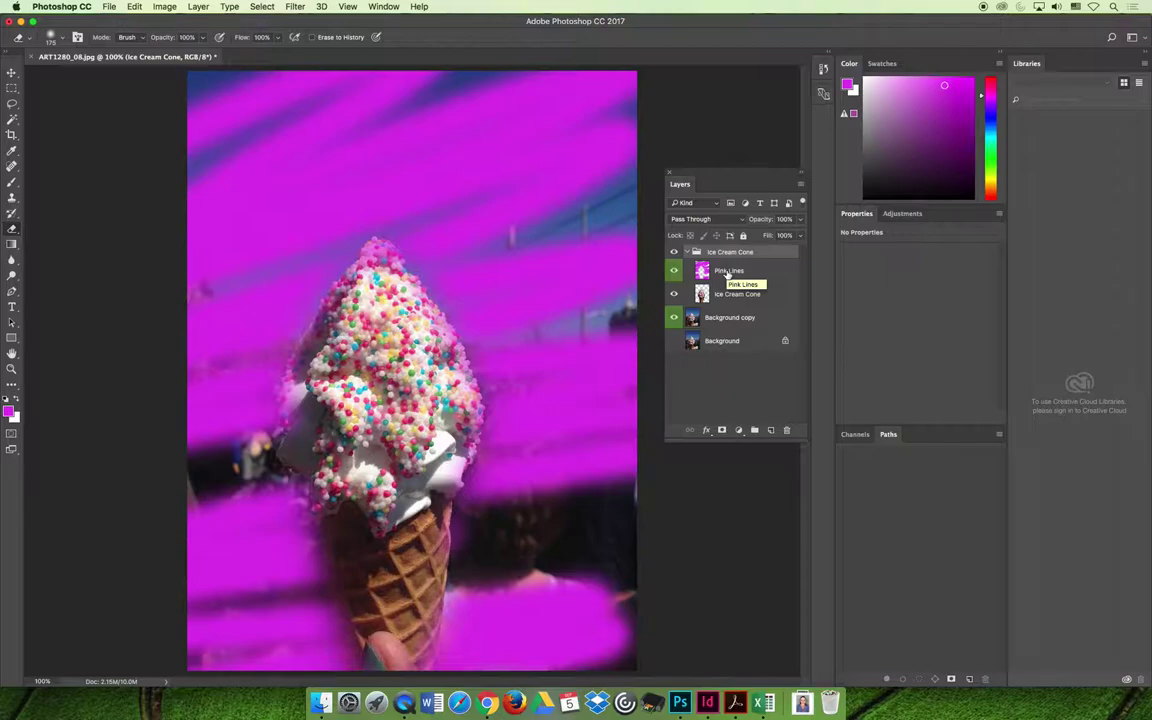
click(727, 272)
shift+click(727, 294)
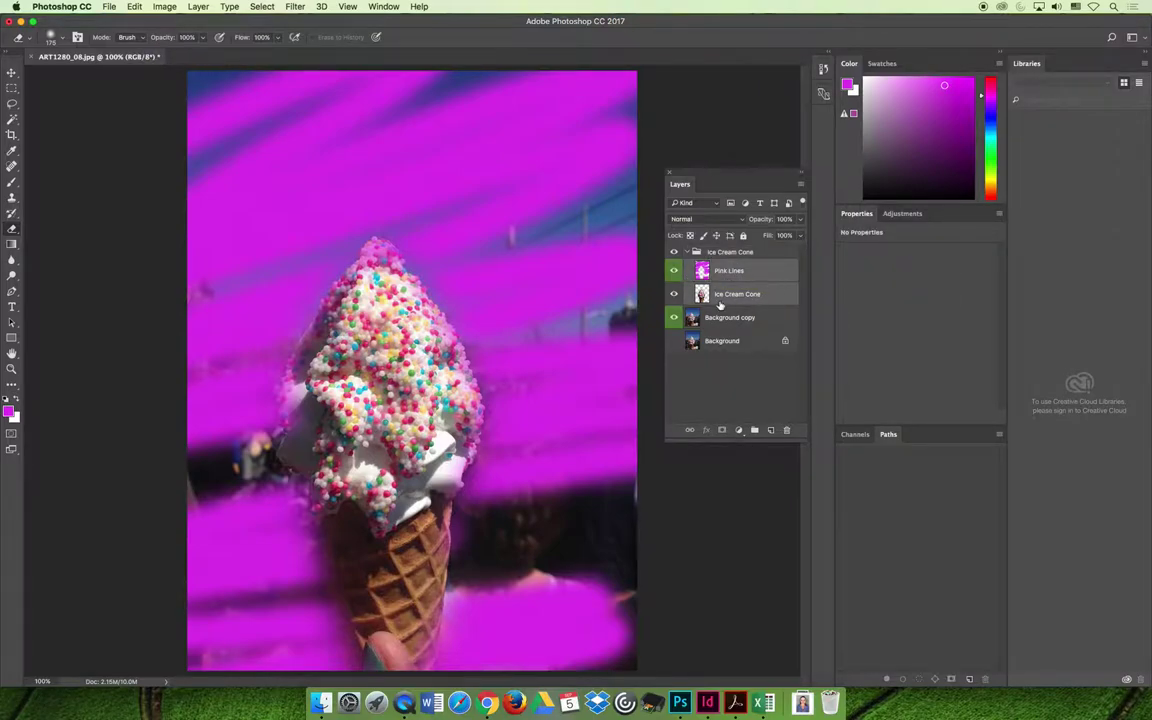
right_click(758, 283)
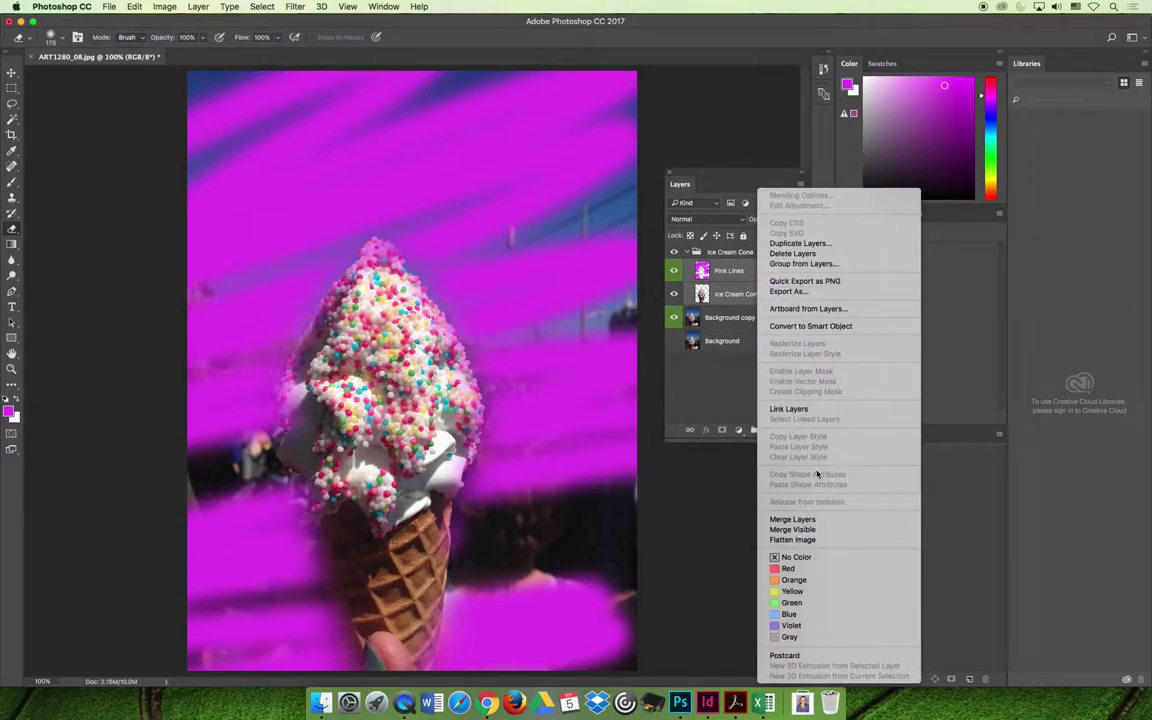
click(792, 519)
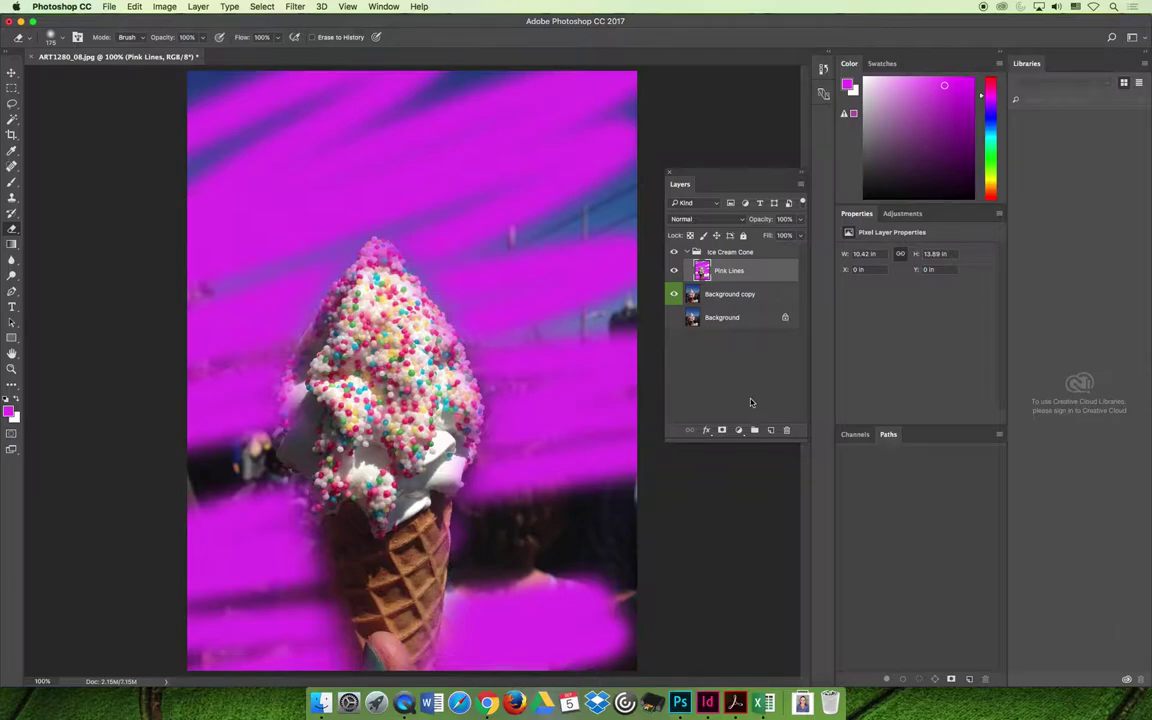
Undo Merge Layers so Pink Lines and Ice Cream Cone are separate again.
click(134, 7)
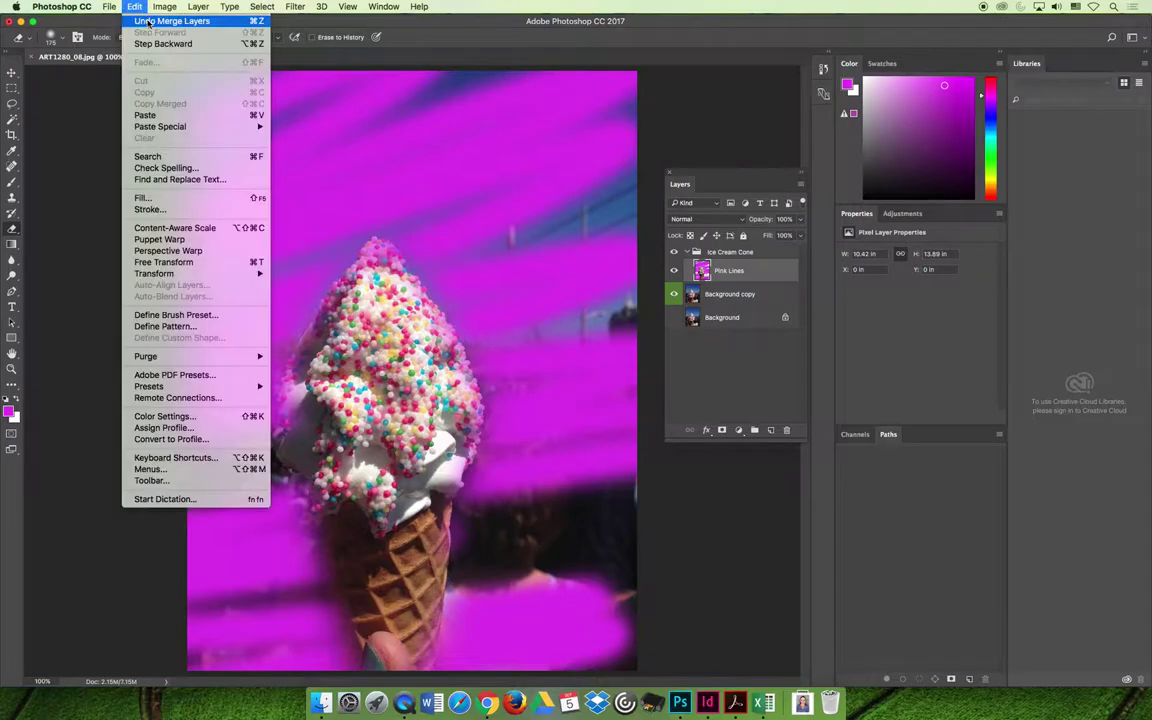
click(150, 21)
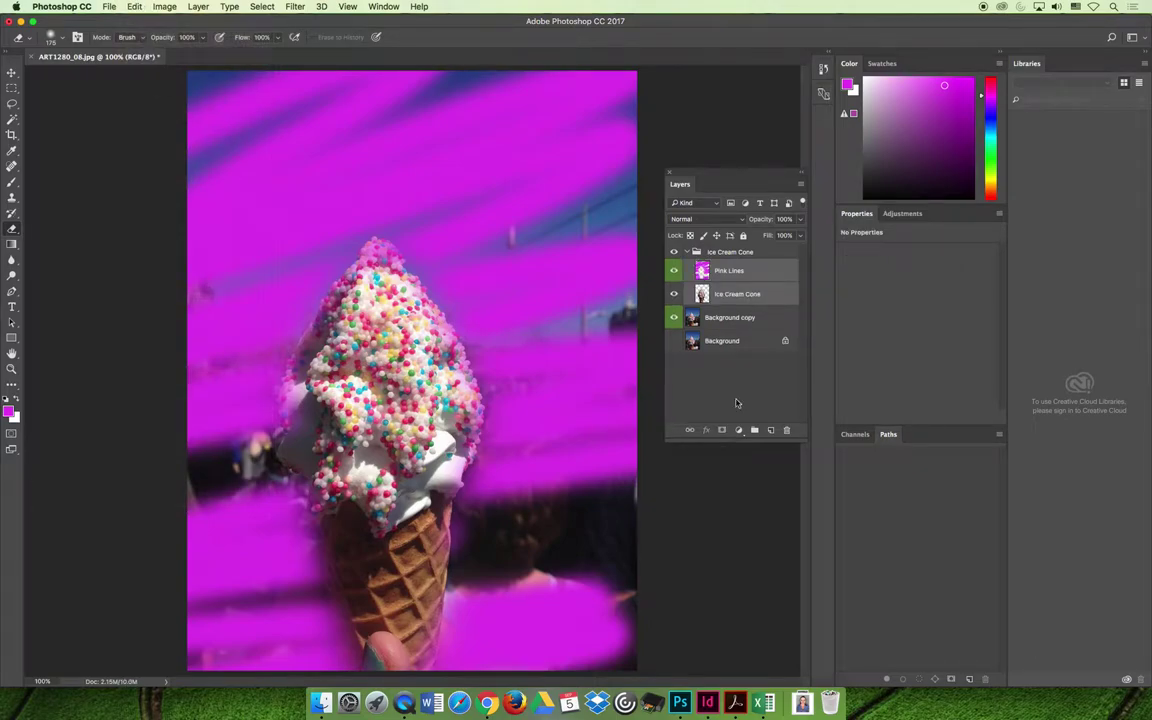
click(738, 391)
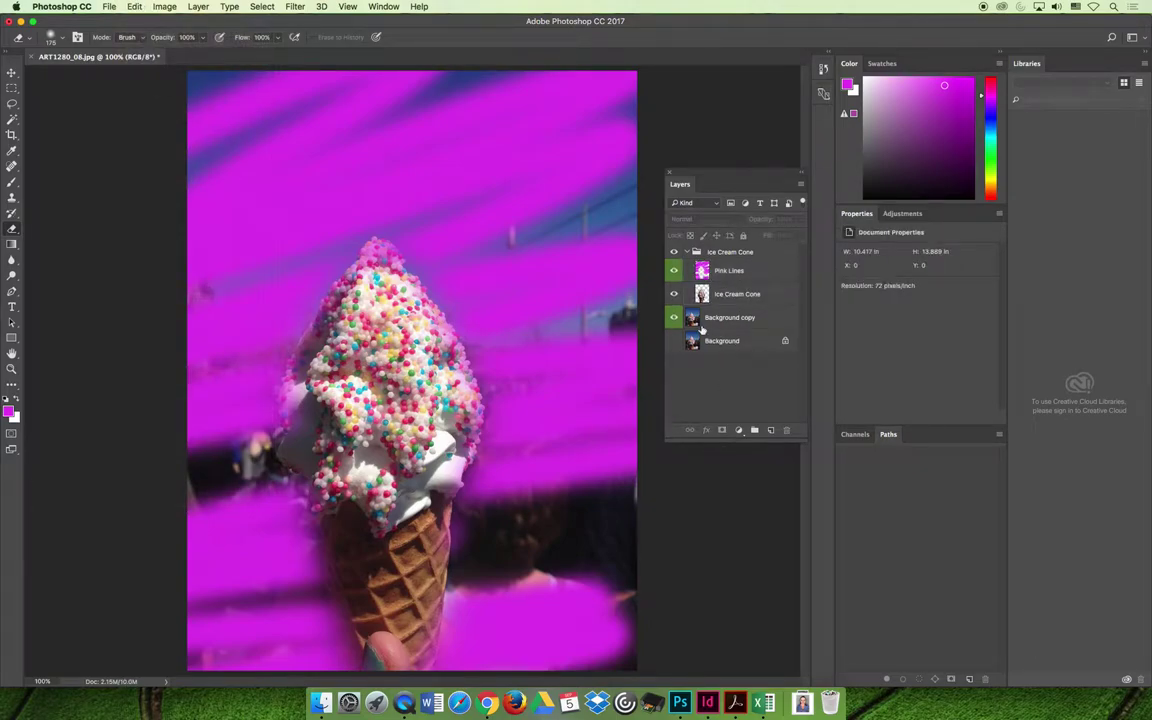
Hide the Background layer, then delete the Background copy layer and confirm.
click(673, 343)
click(694, 318)
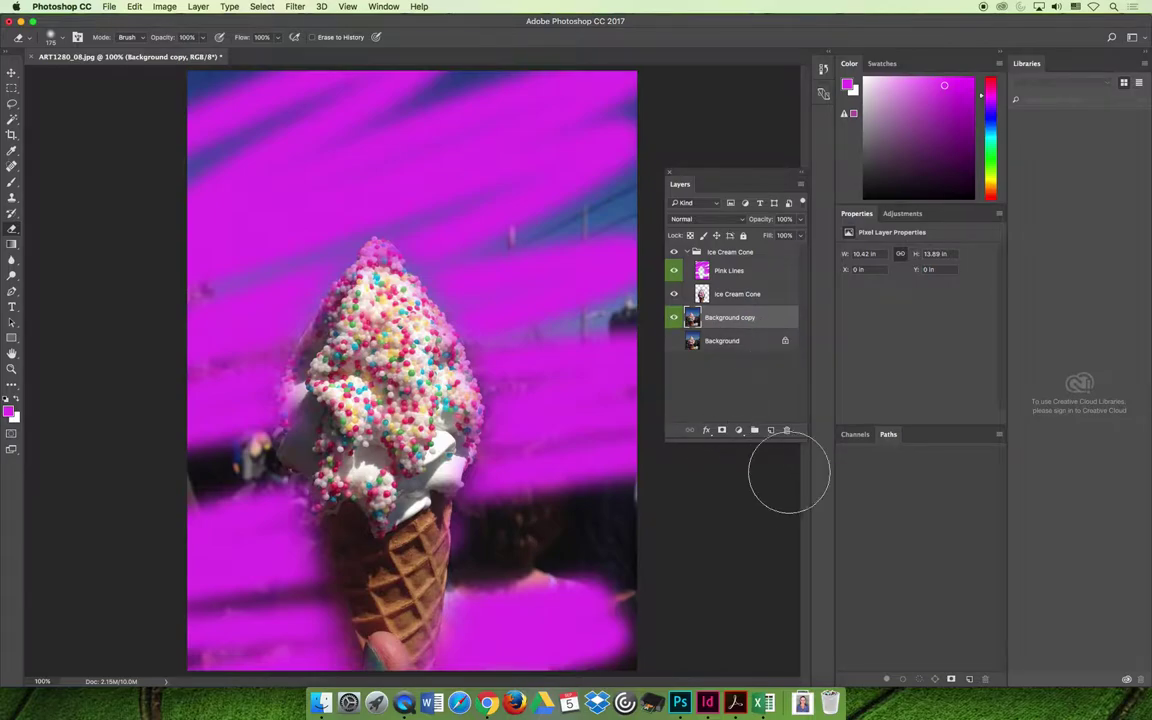
key(Delete)
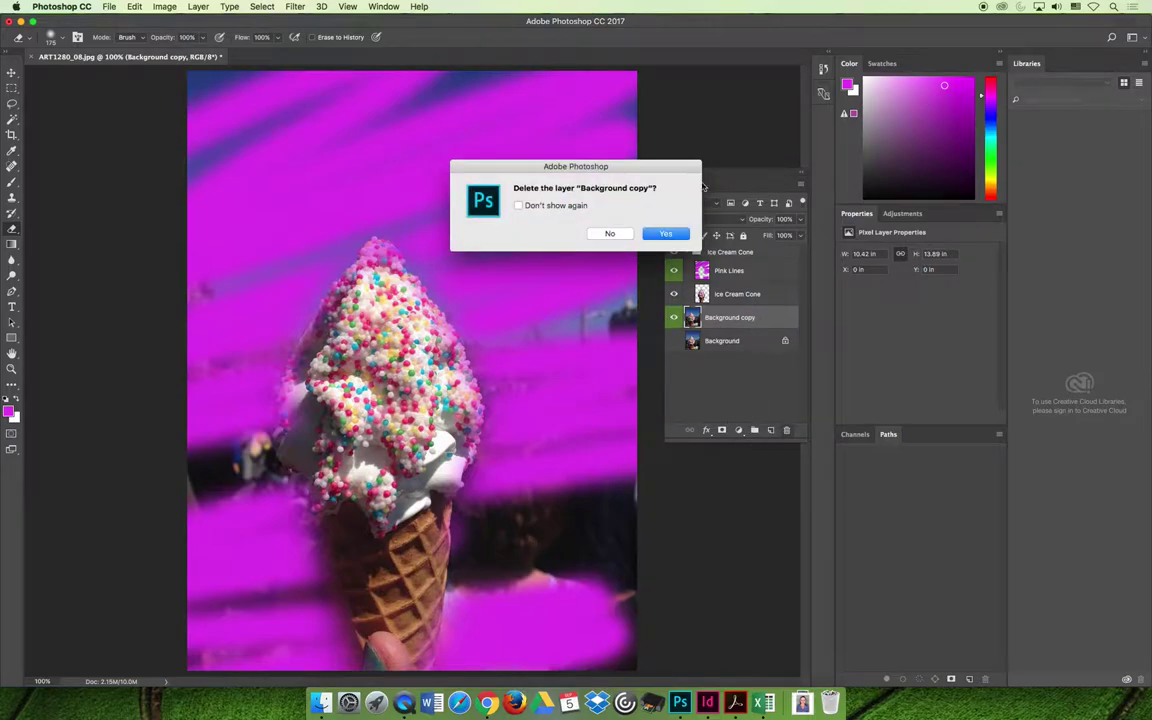
click(672, 234)
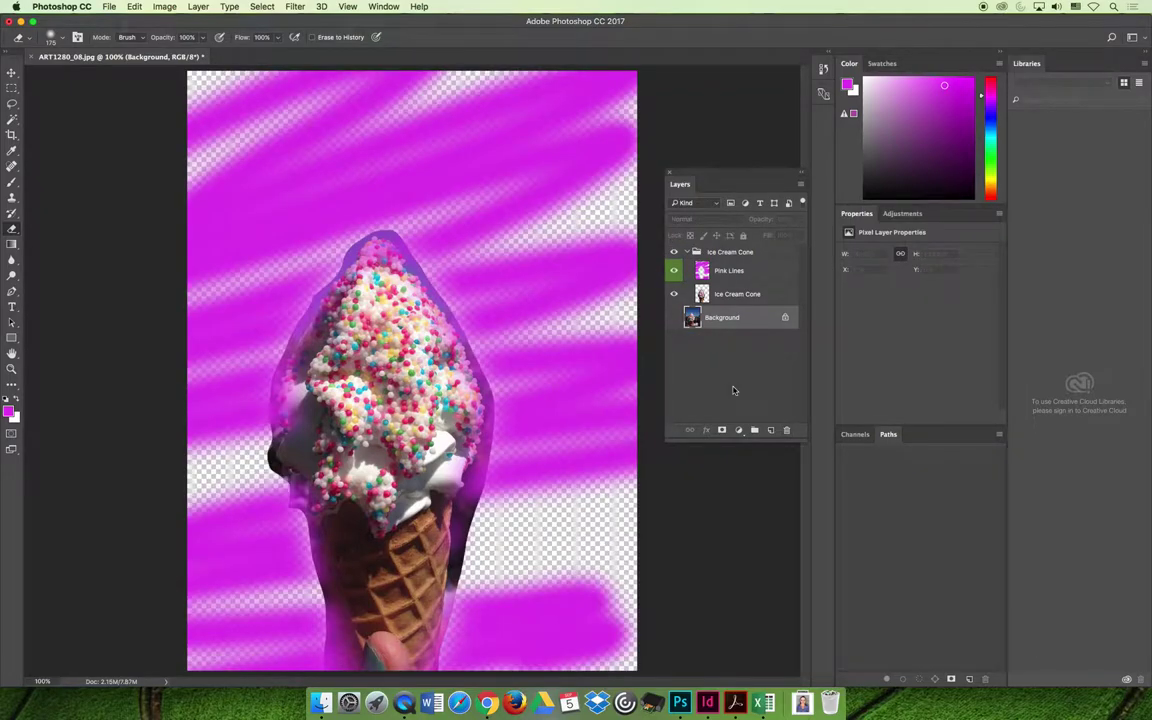
click(673, 317)
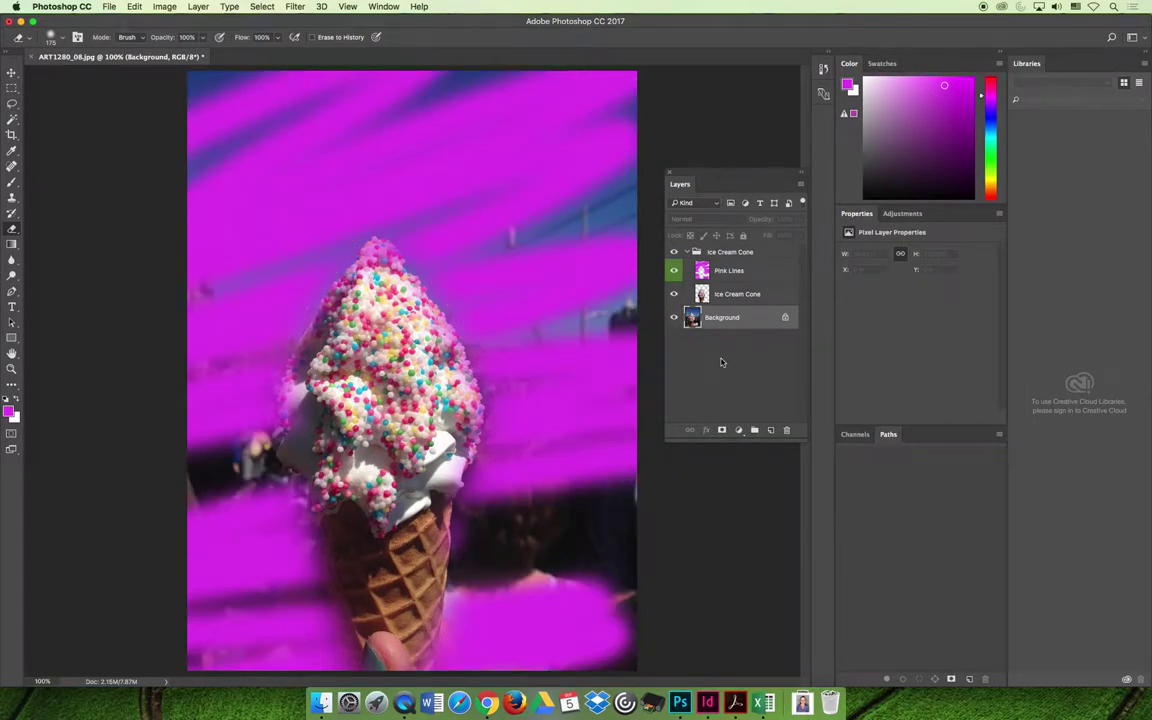
click(673, 317)
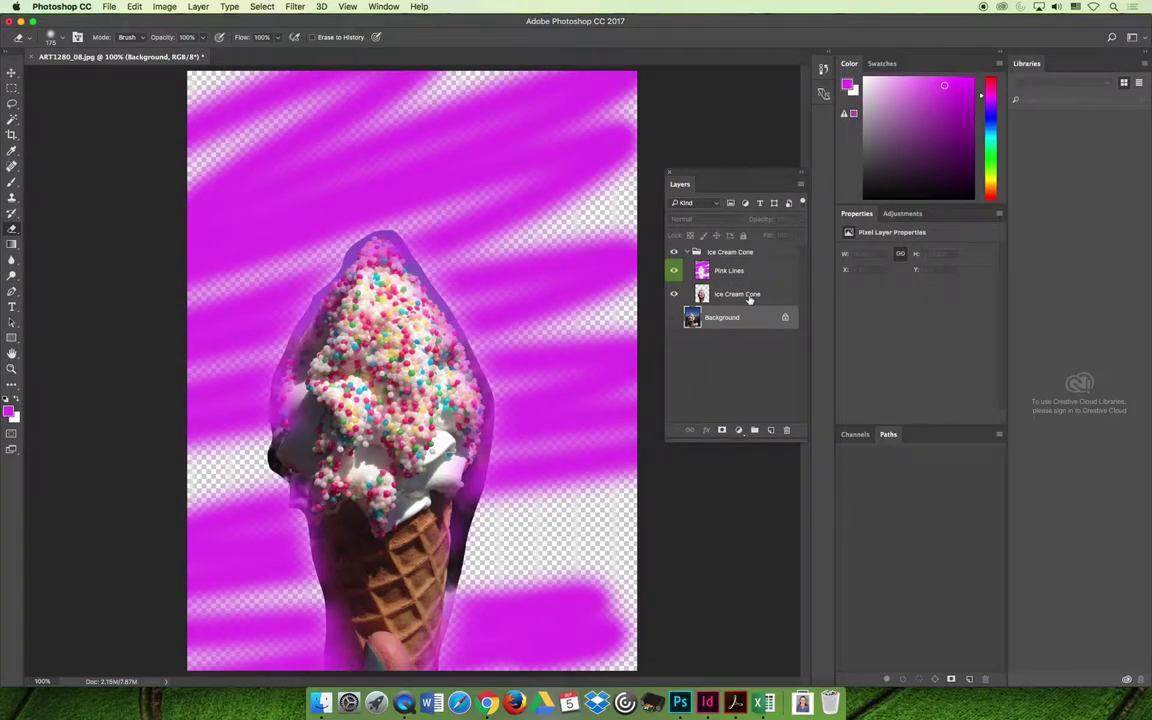
click(673, 317)
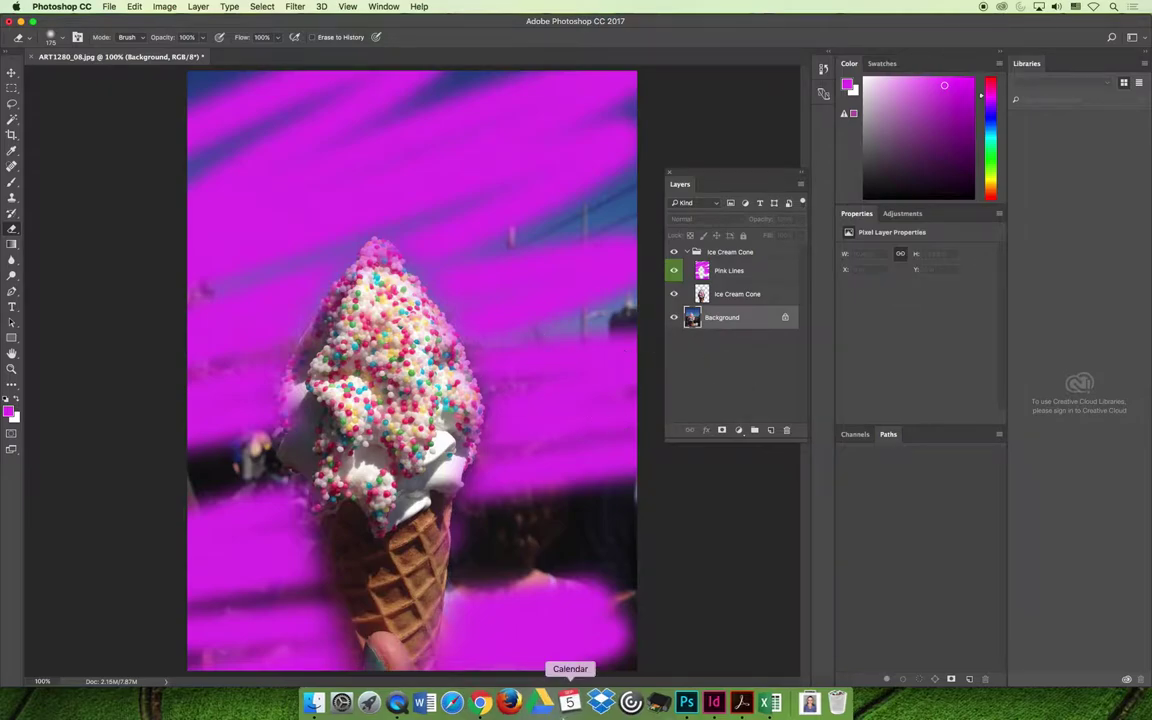
Browse the embedded slides full screen, then exit on slide 12, Merging Layers.
click(481, 702)
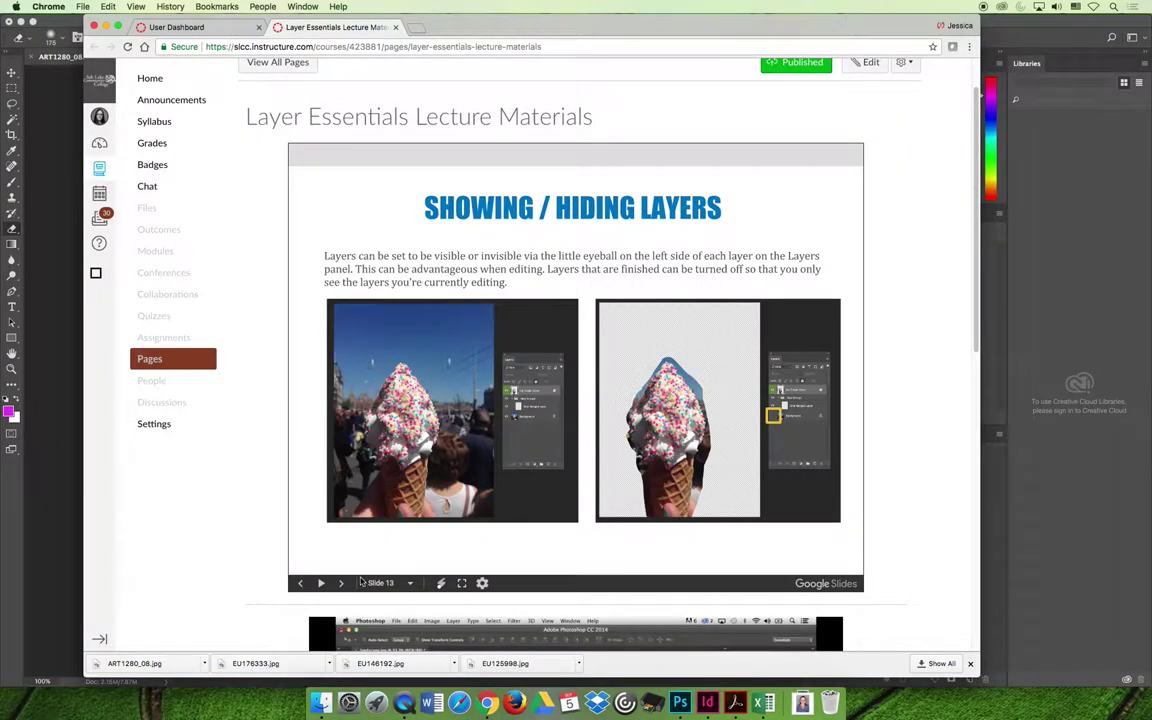
click(461, 582)
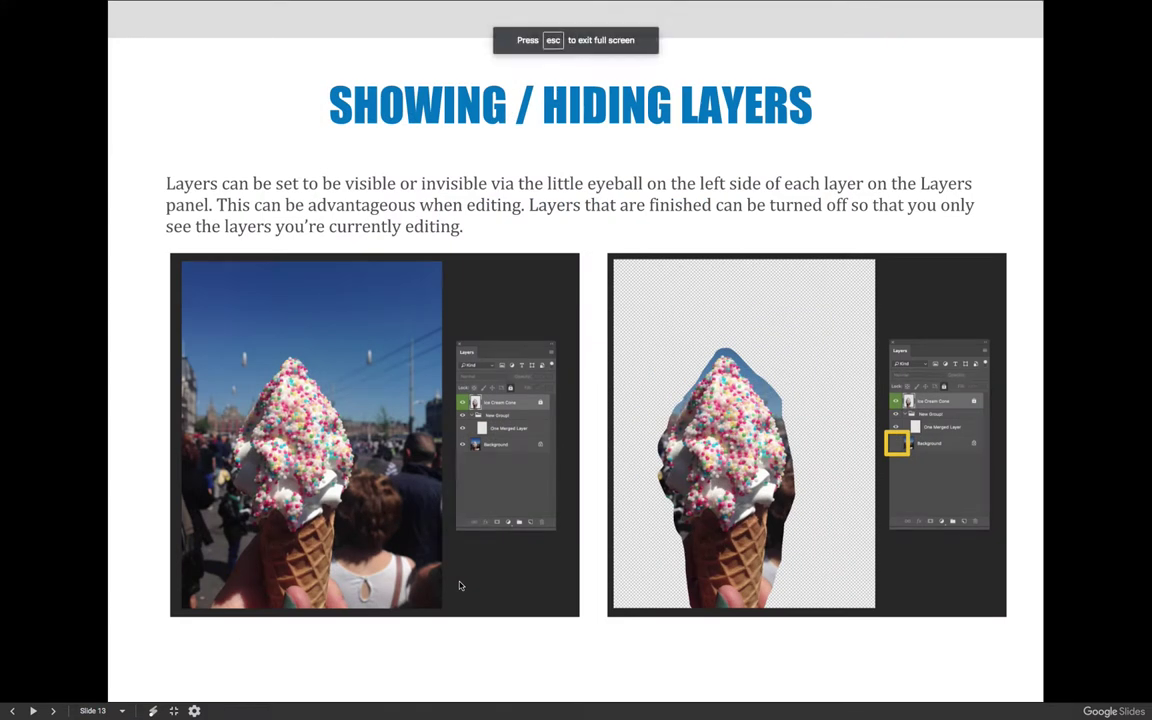
key(Right)
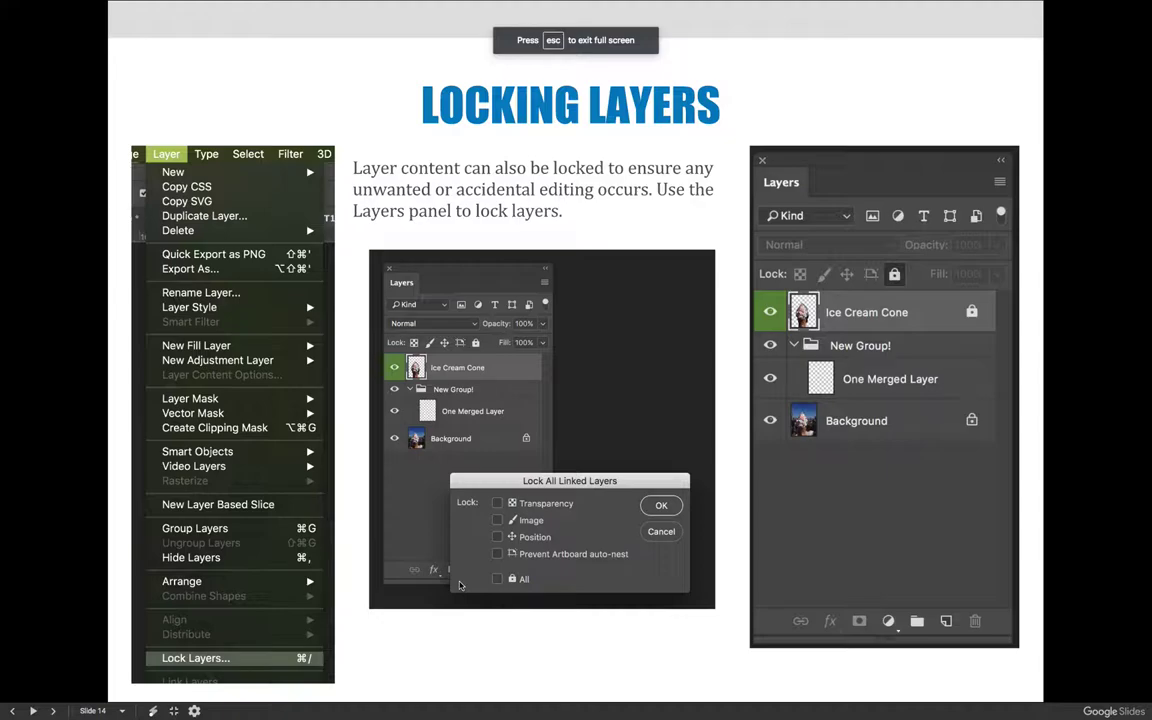
key(Left)
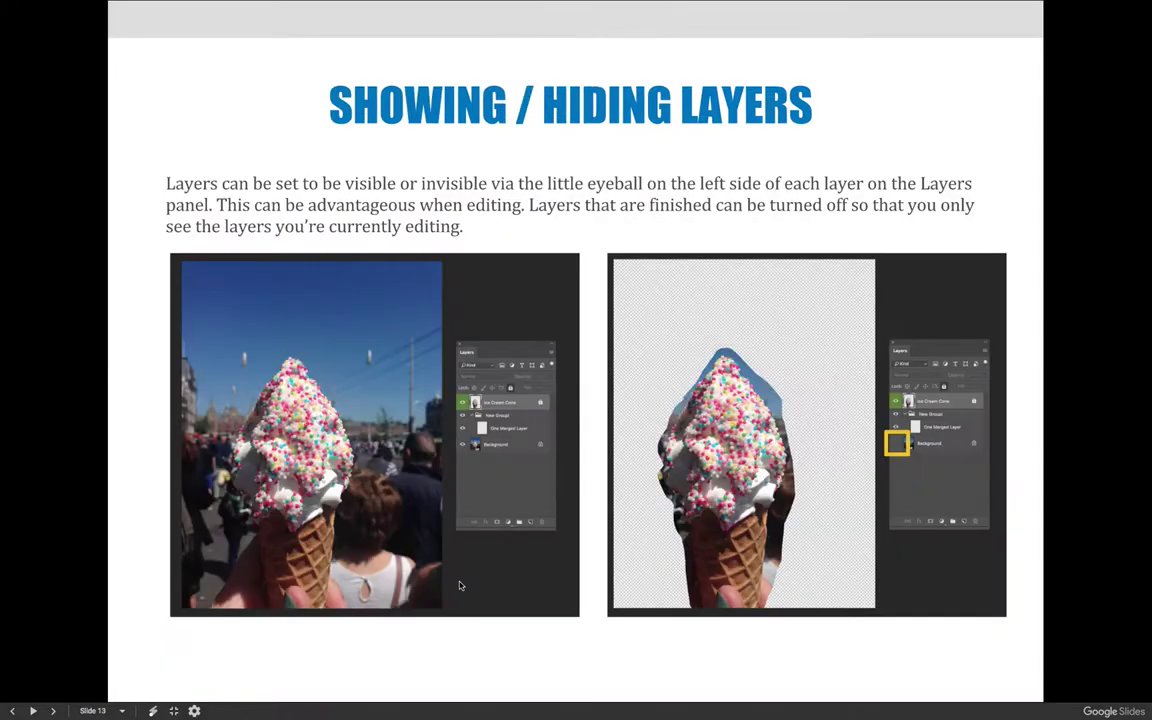
key(Left)
key(Right)
key(Left)
key(Left)
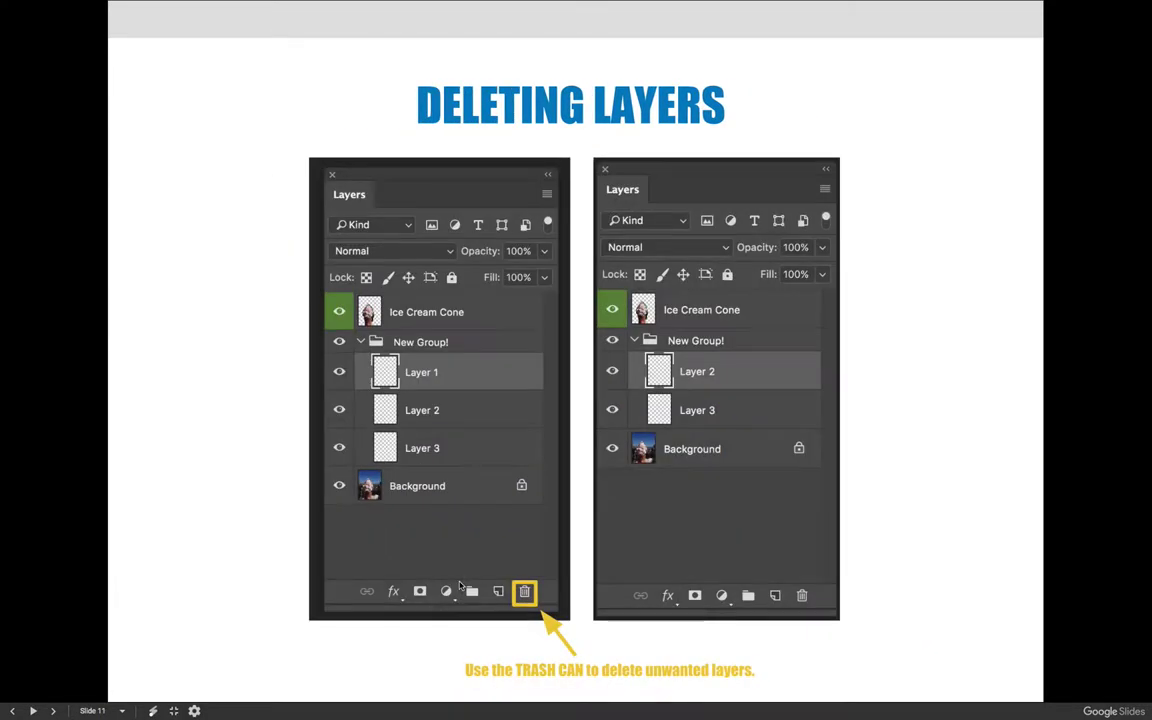
key(Right)
key(Escape)
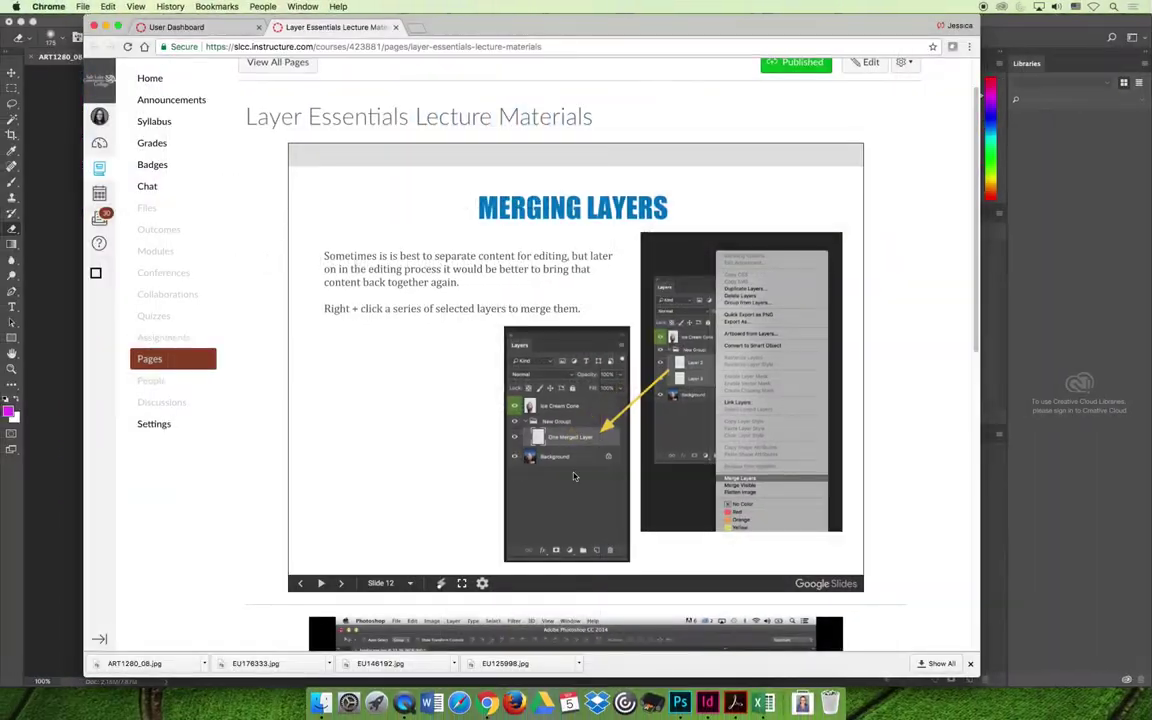
Back in Photoshop, select the Pink Lines layer and open the Layer menu.
click(678, 703)
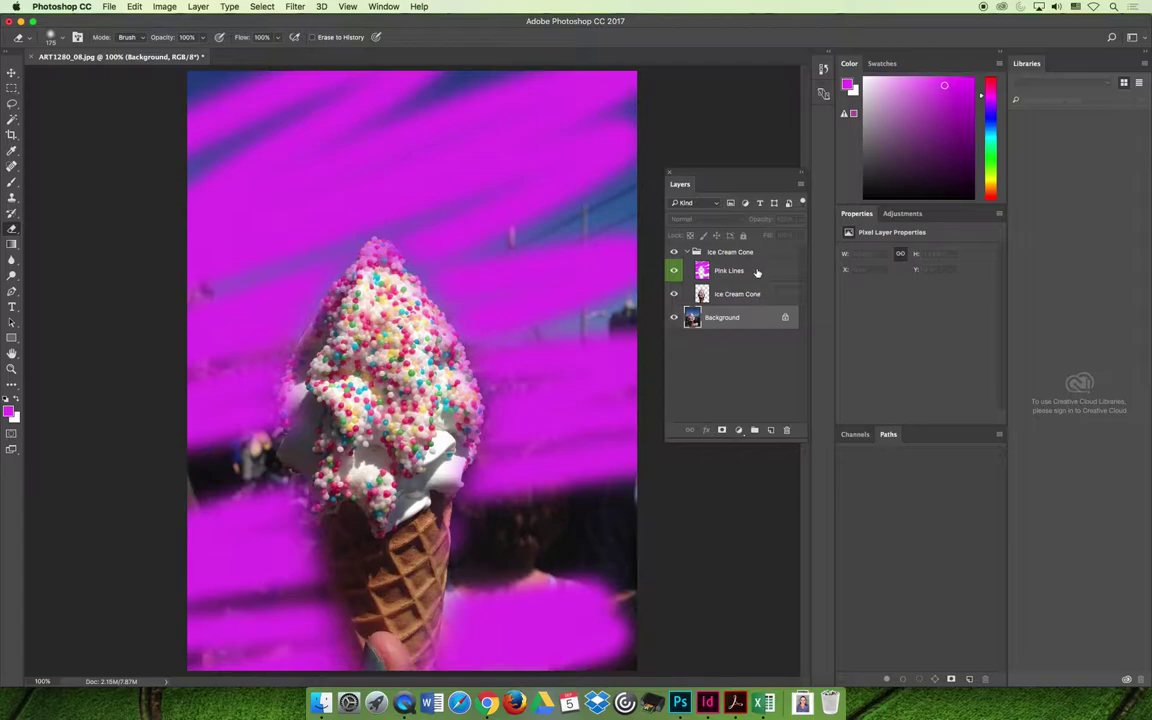
click(699, 253)
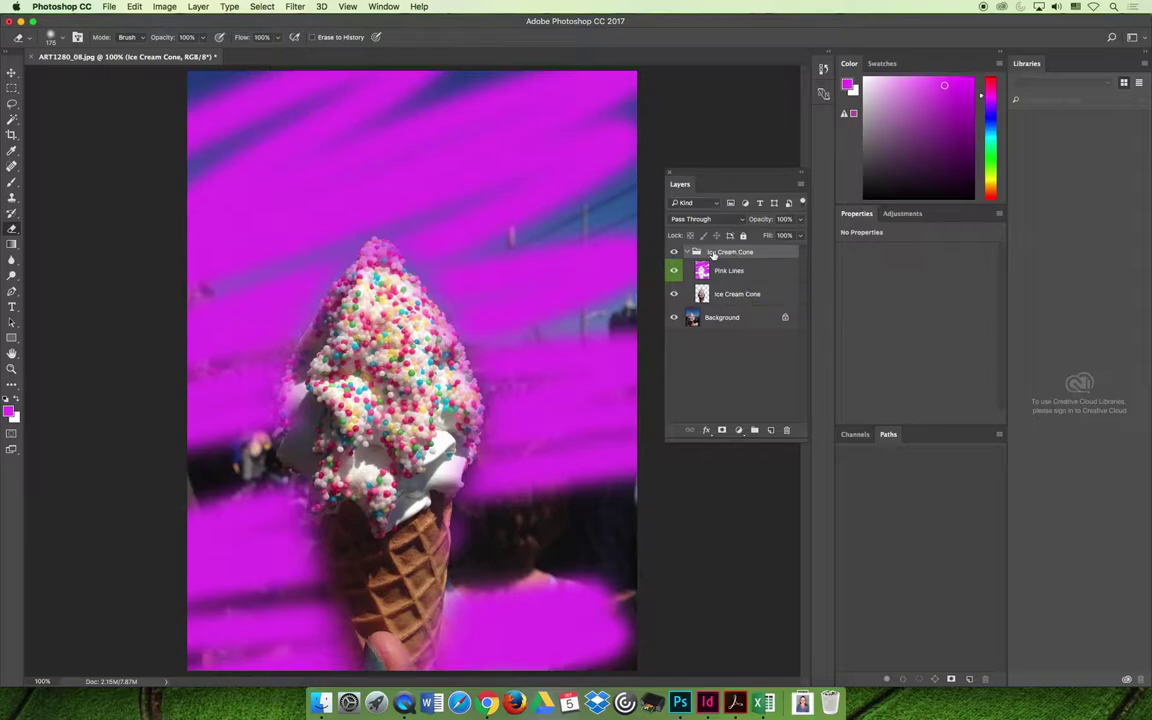
key(alt+bracketleft)
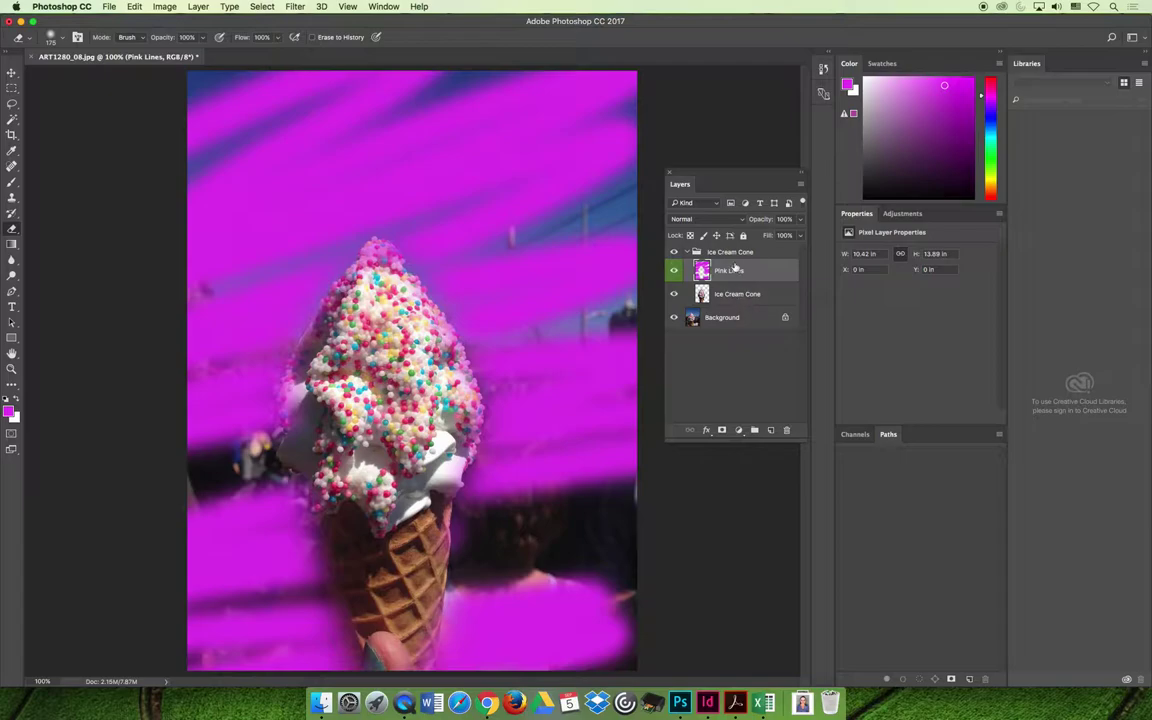
click(735, 253)
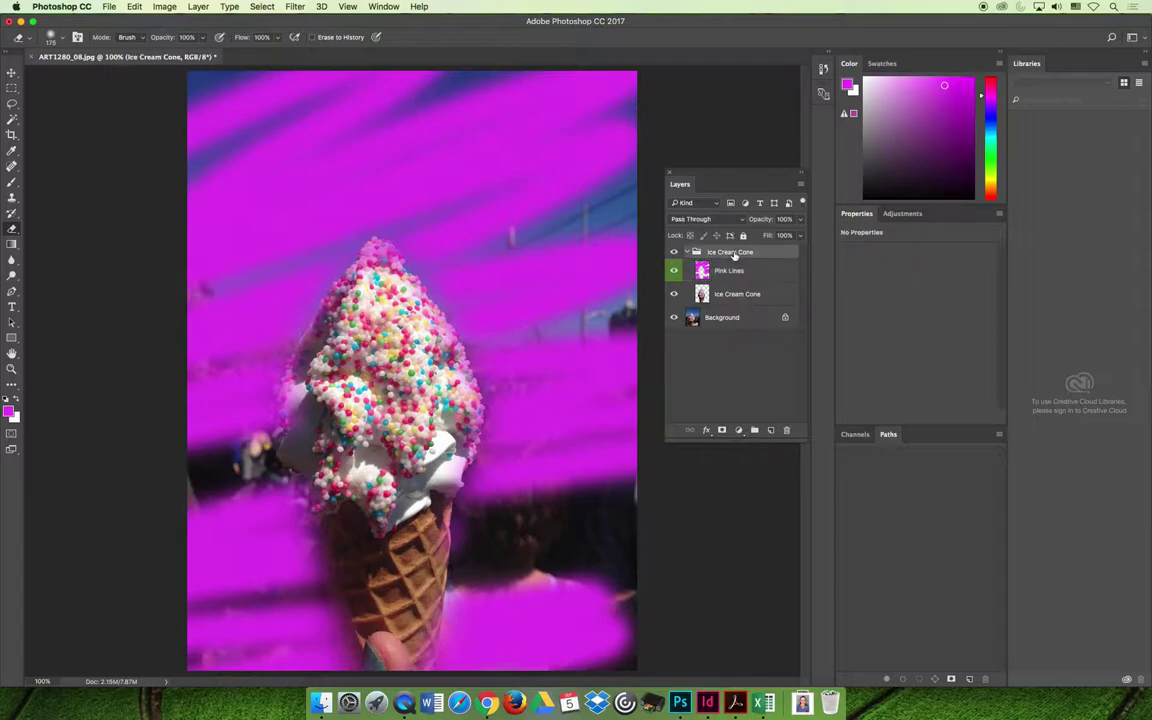
click(197, 6)
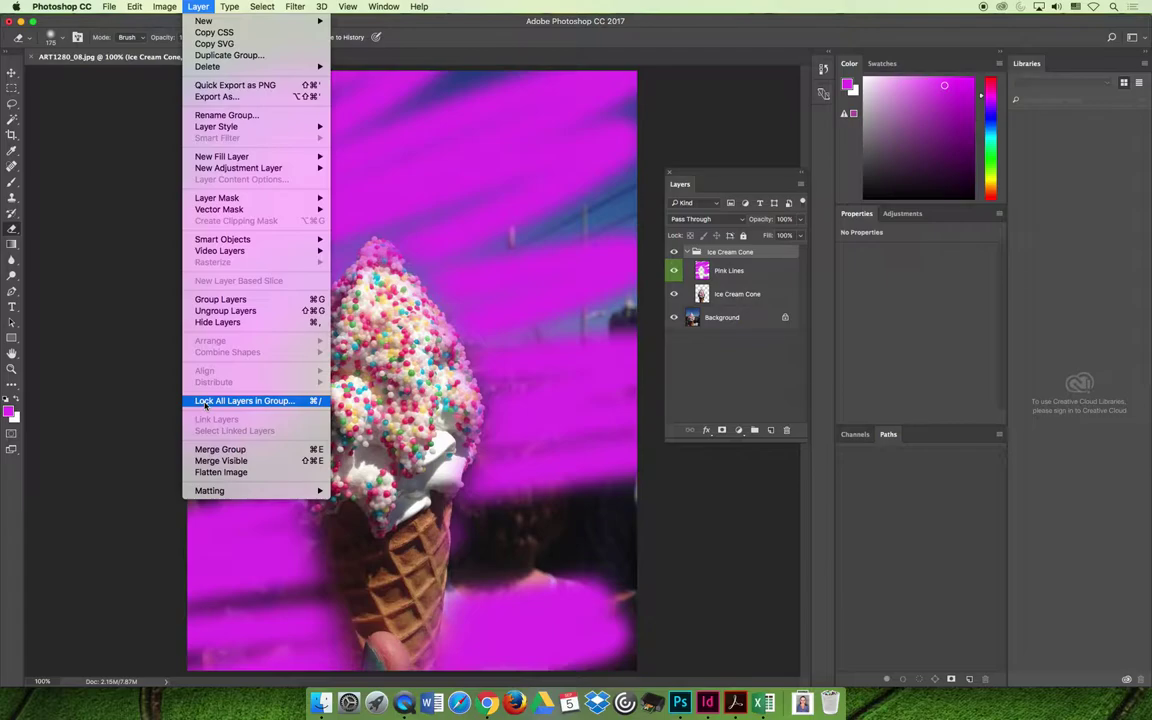
click(671, 254)
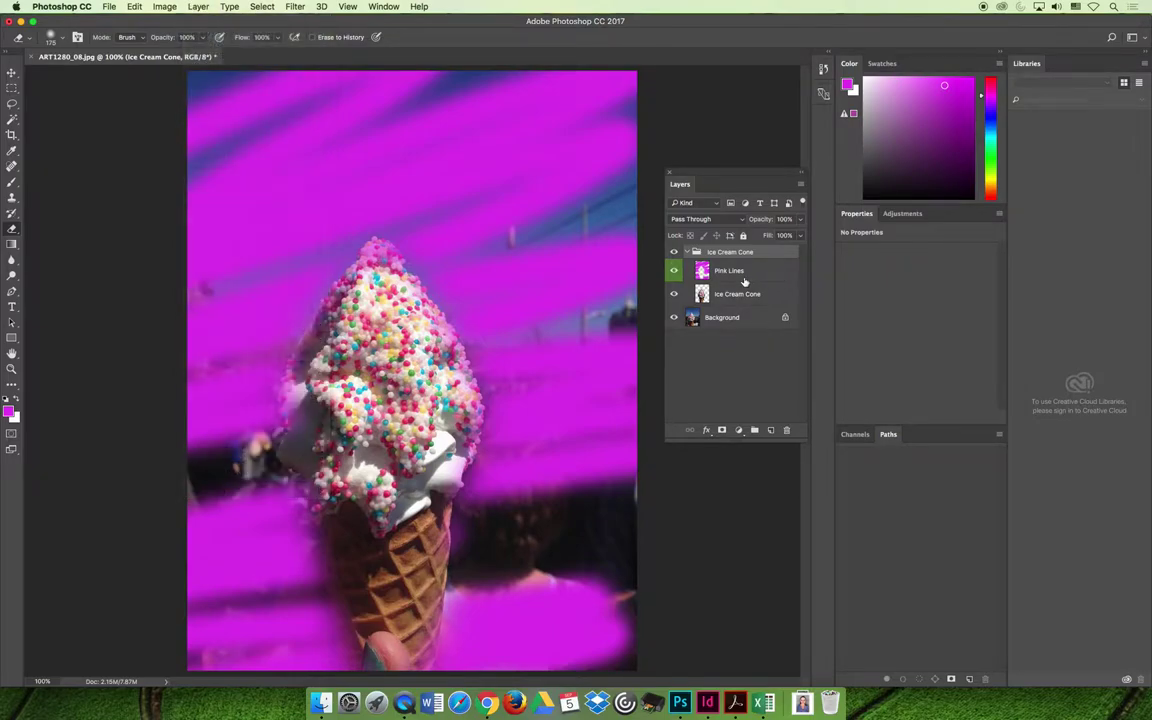
click(740, 272)
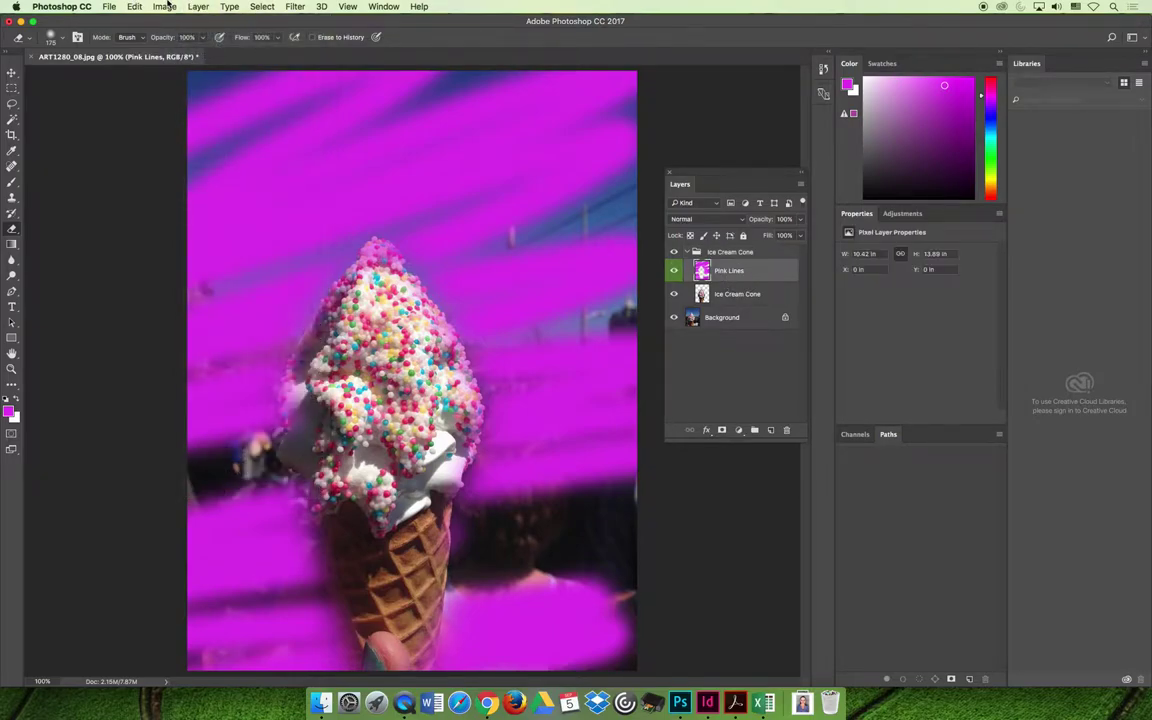
click(198, 6)
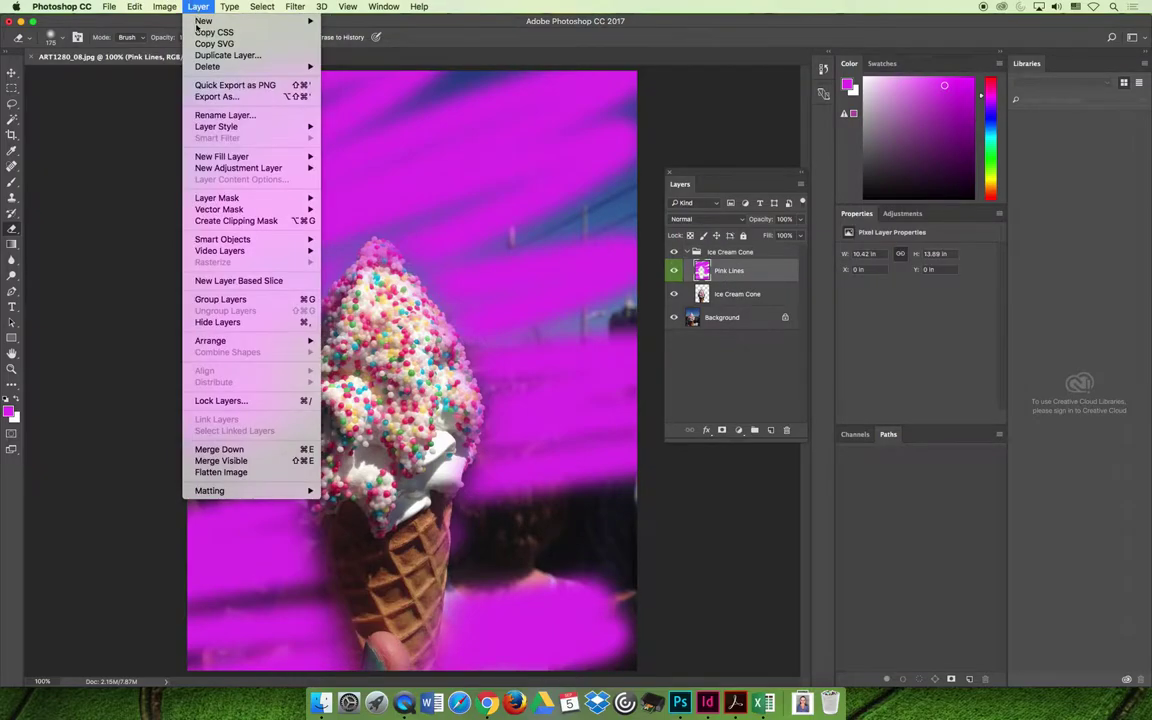
Add Ice Cream Cone to the selection and lock both layers with Lock Layers set to All.
click(665, 268)
shift+click(738, 292)
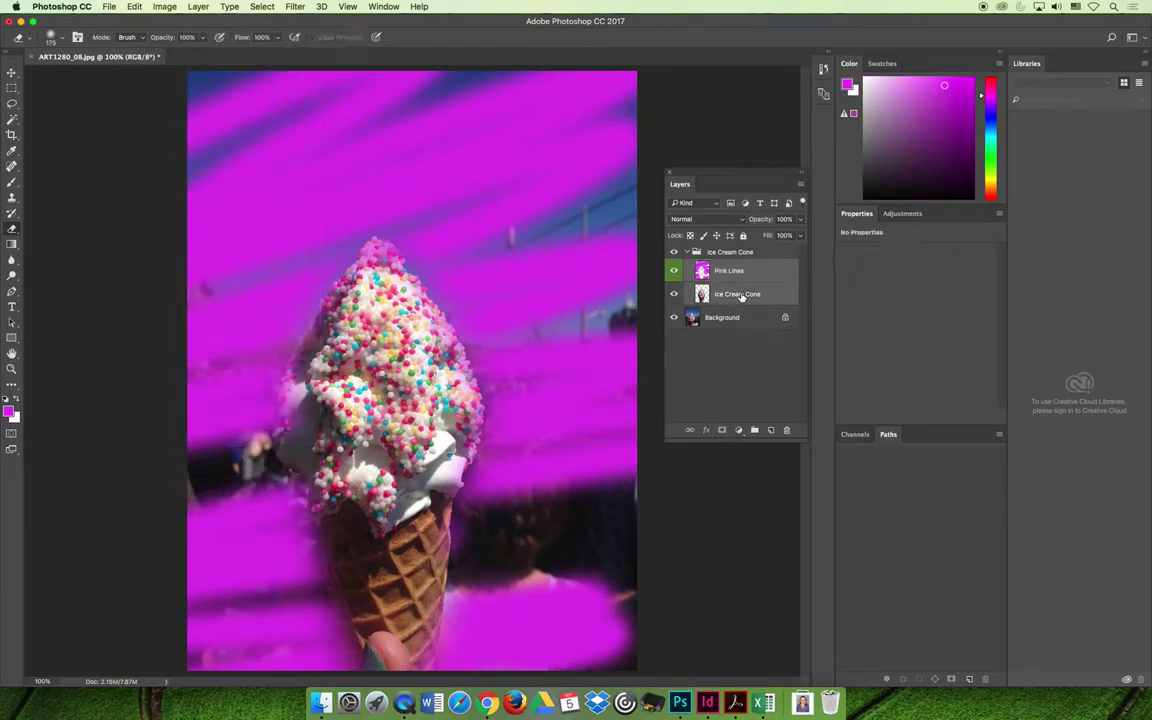
click(164, 6)
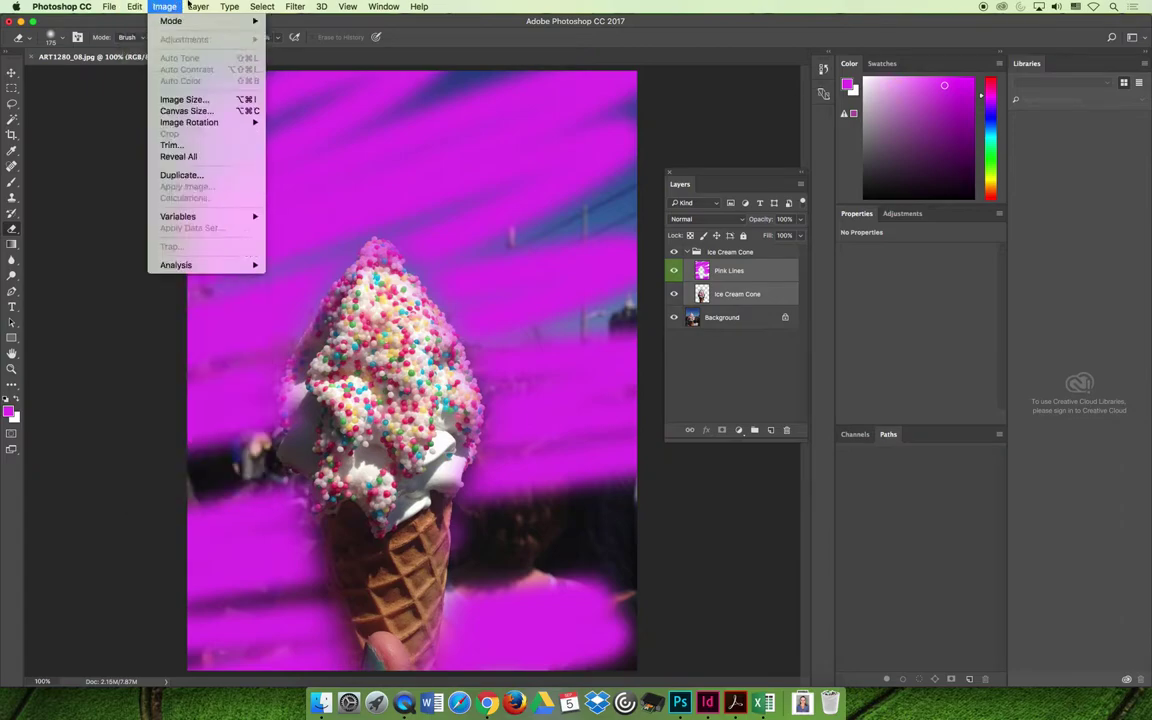
mouse_move(198, 6)
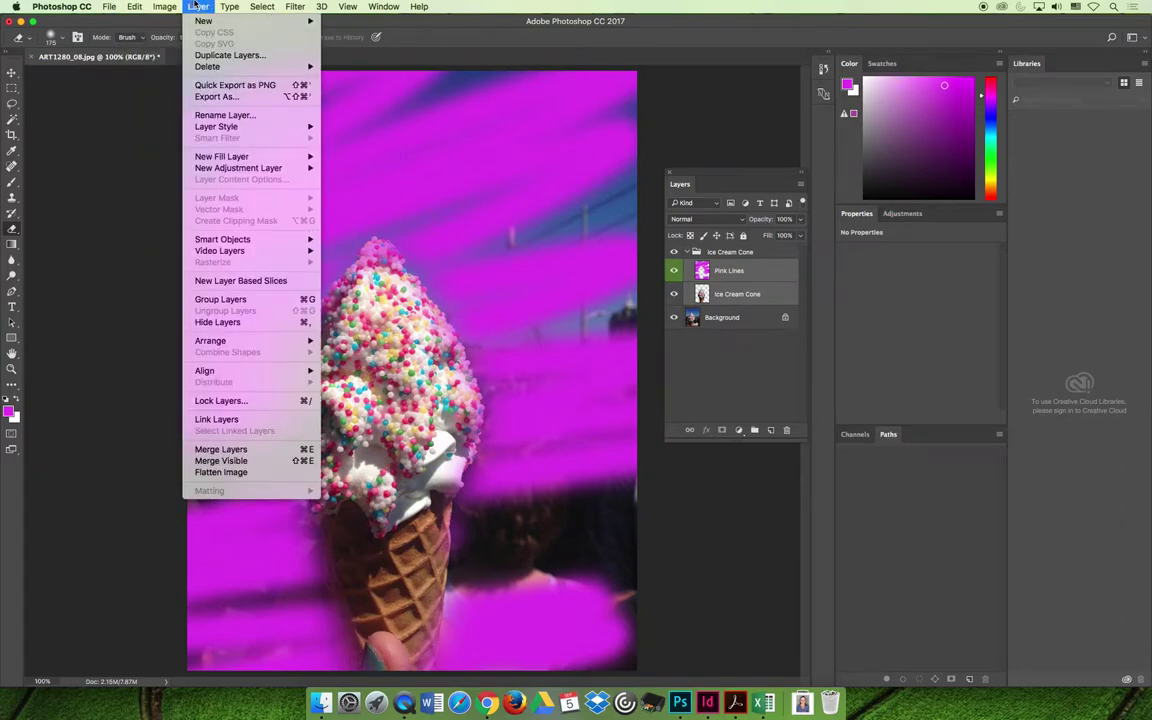
click(205, 401)
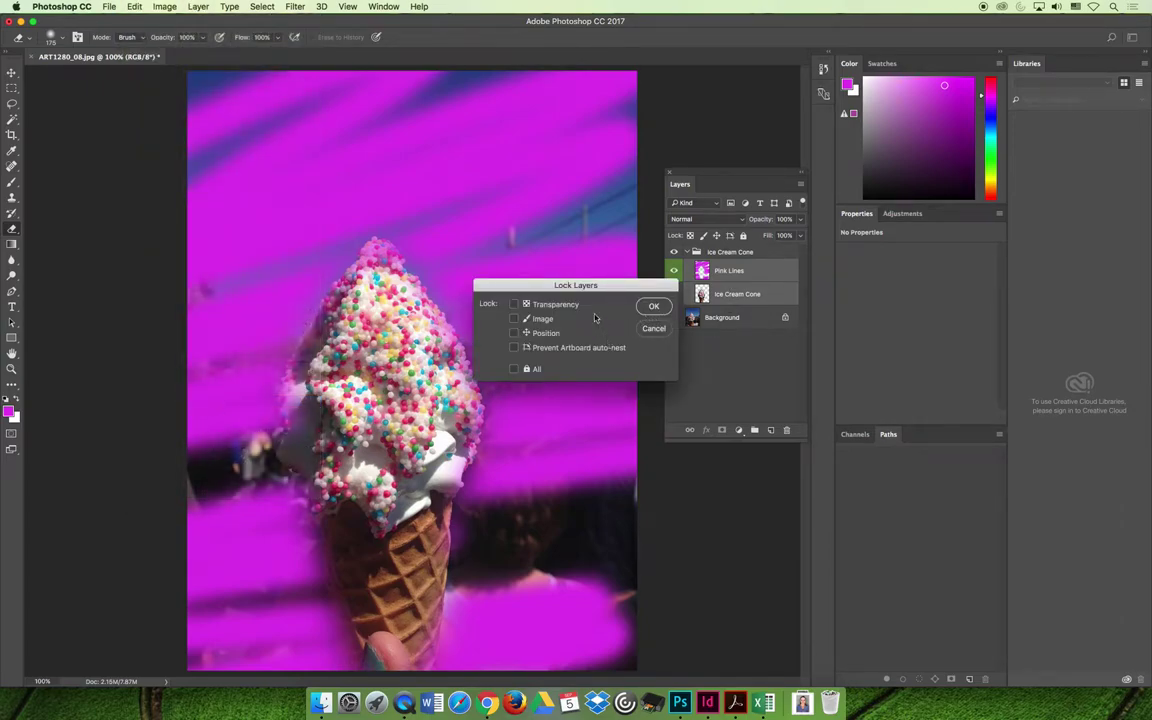
click(514, 369)
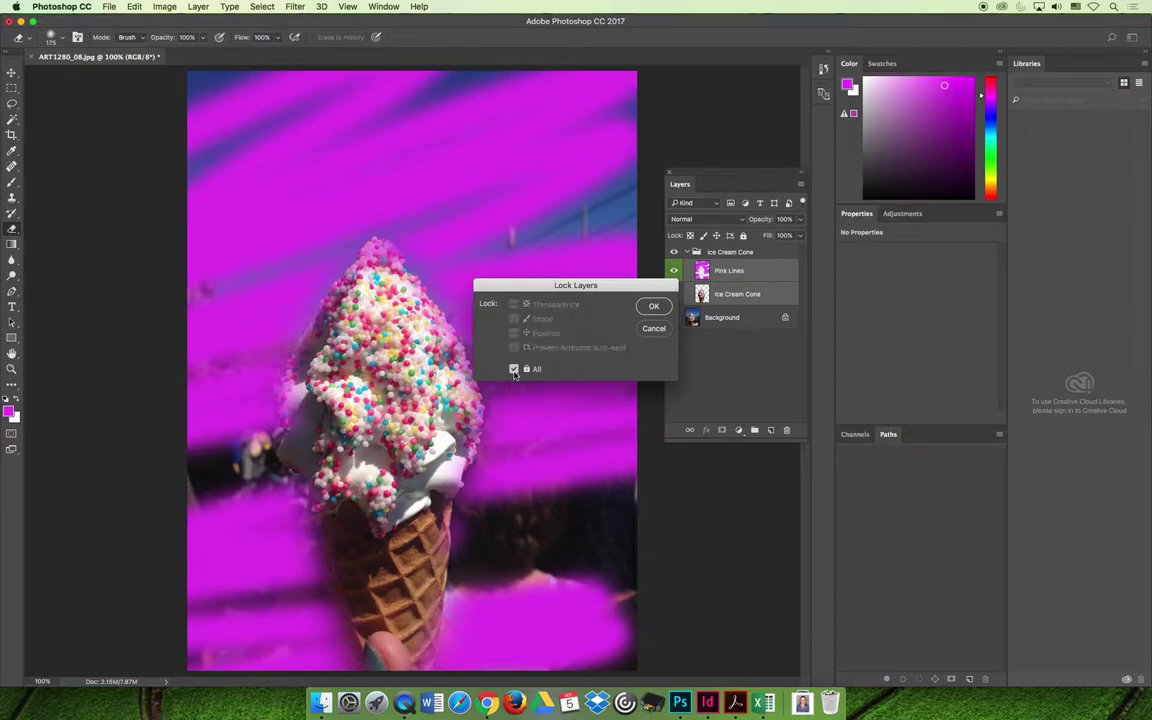
click(653, 306)
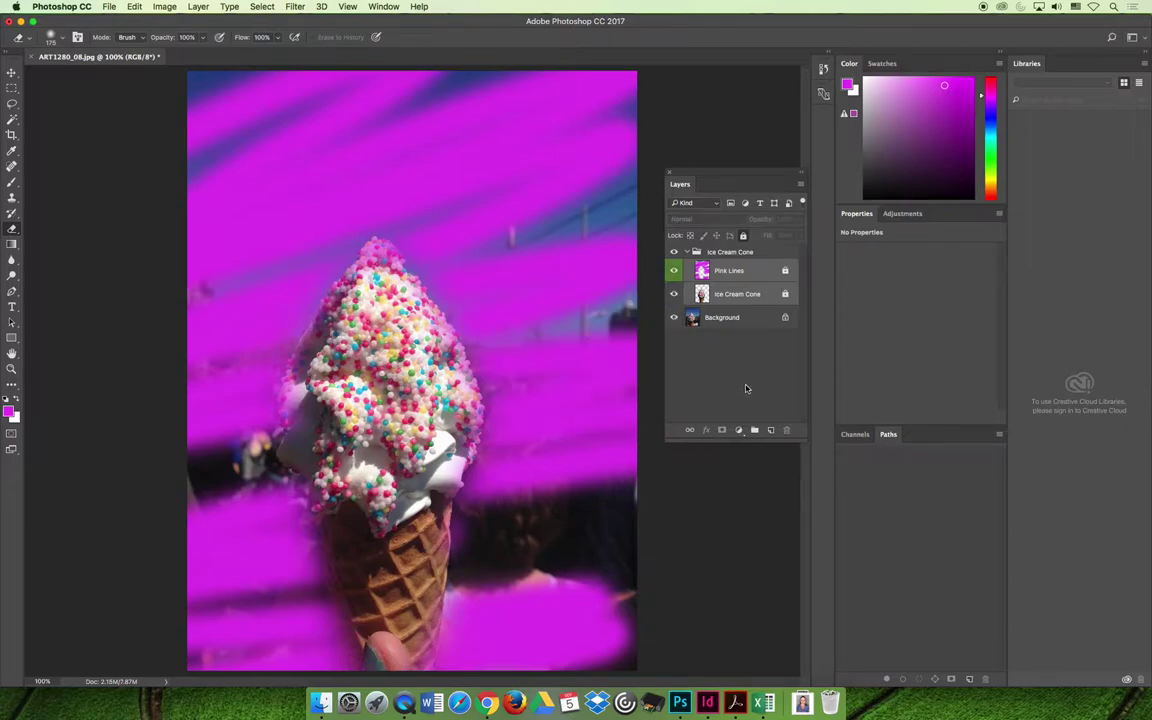
Unlock the Pink Lines layer, then select the Ice Cream Cone layer.
click(737, 271)
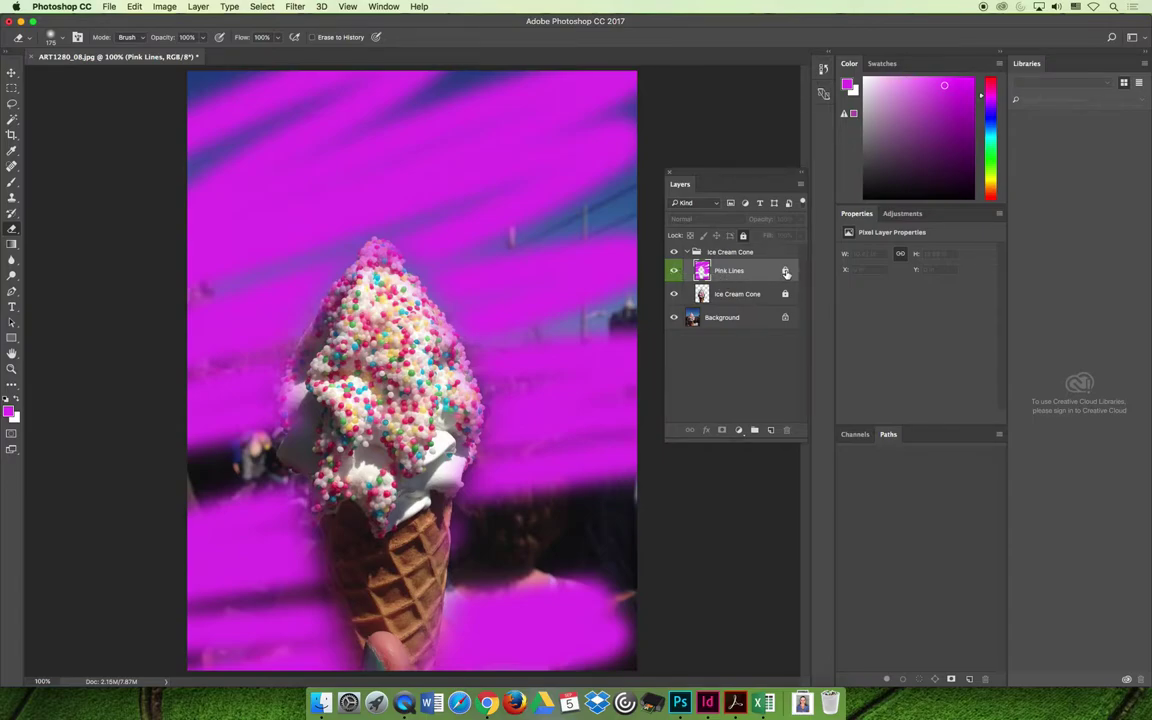
click(785, 271)
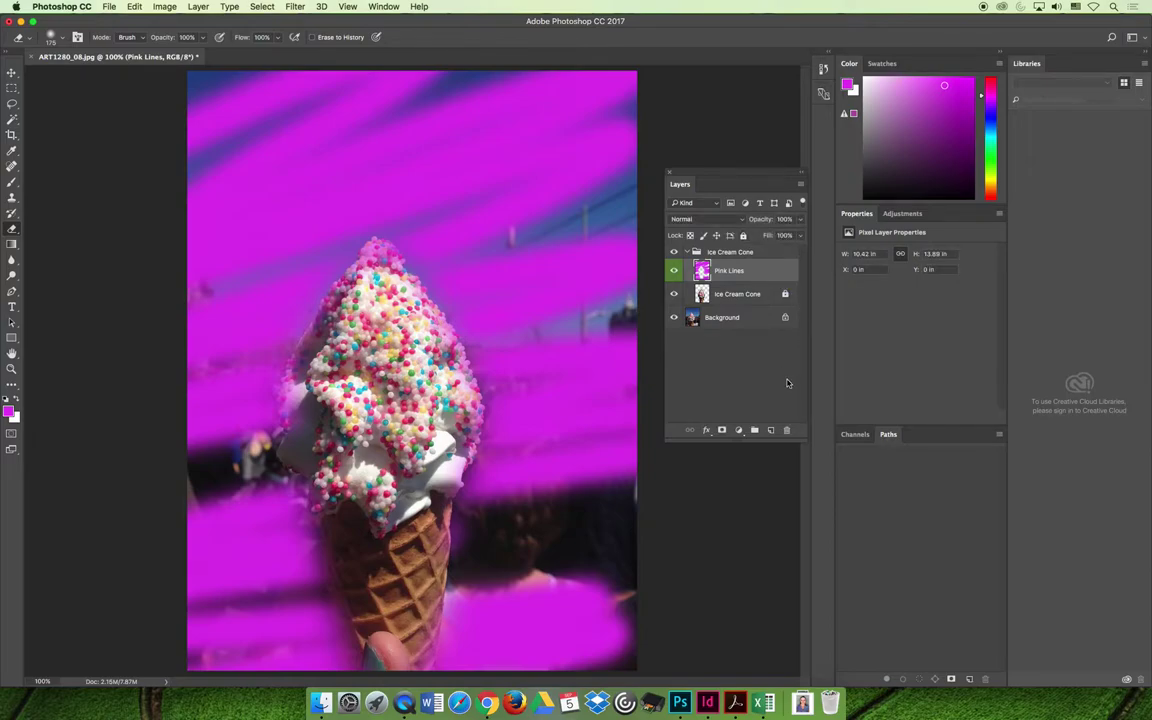
click(690, 295)
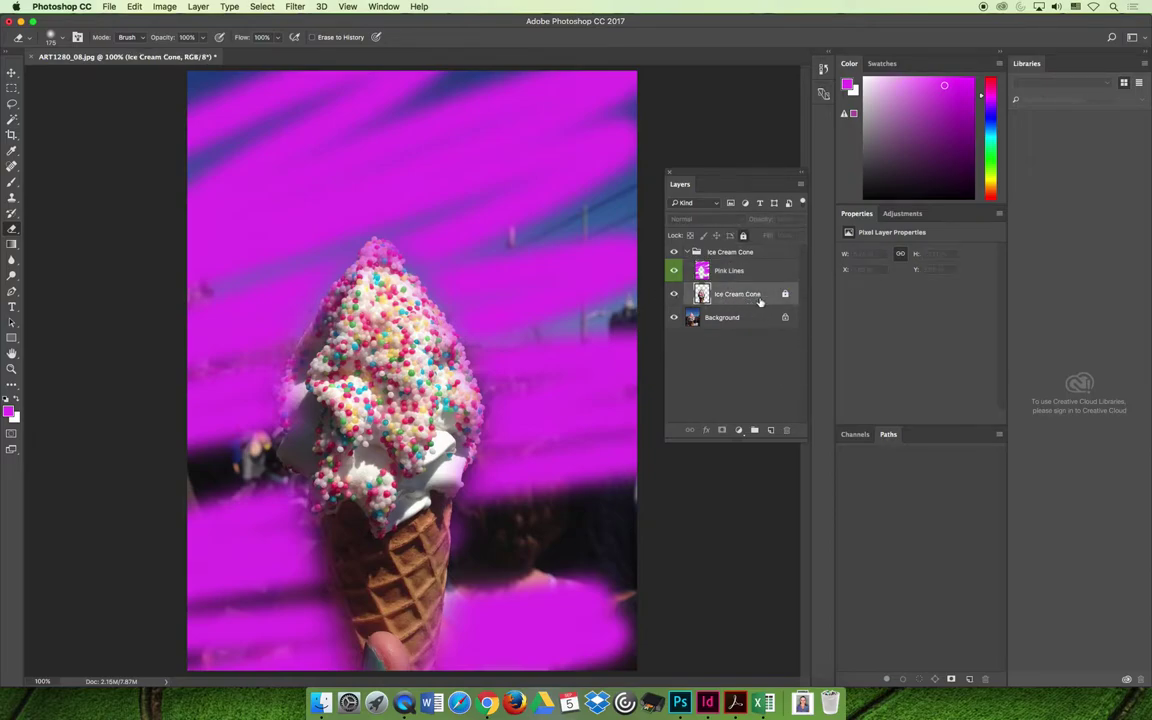
With the Move tool, pick Pink Lines from the canvas and reselect Ice Cream Cone.
click(12, 73)
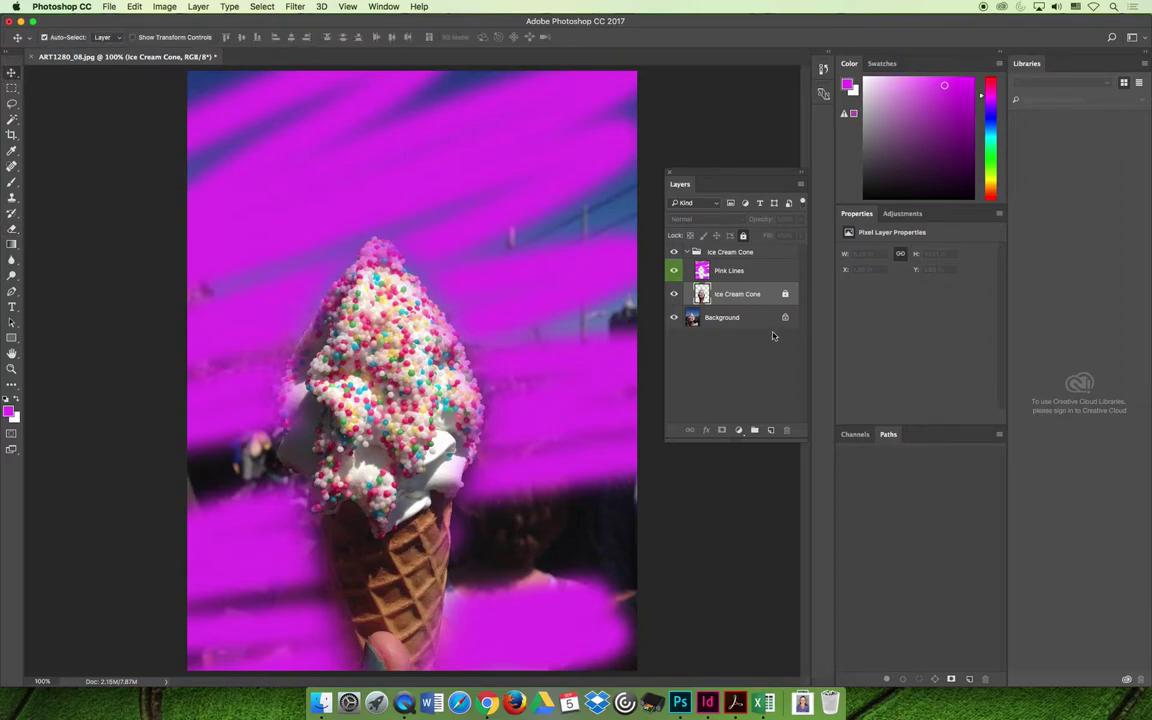
click(457, 470)
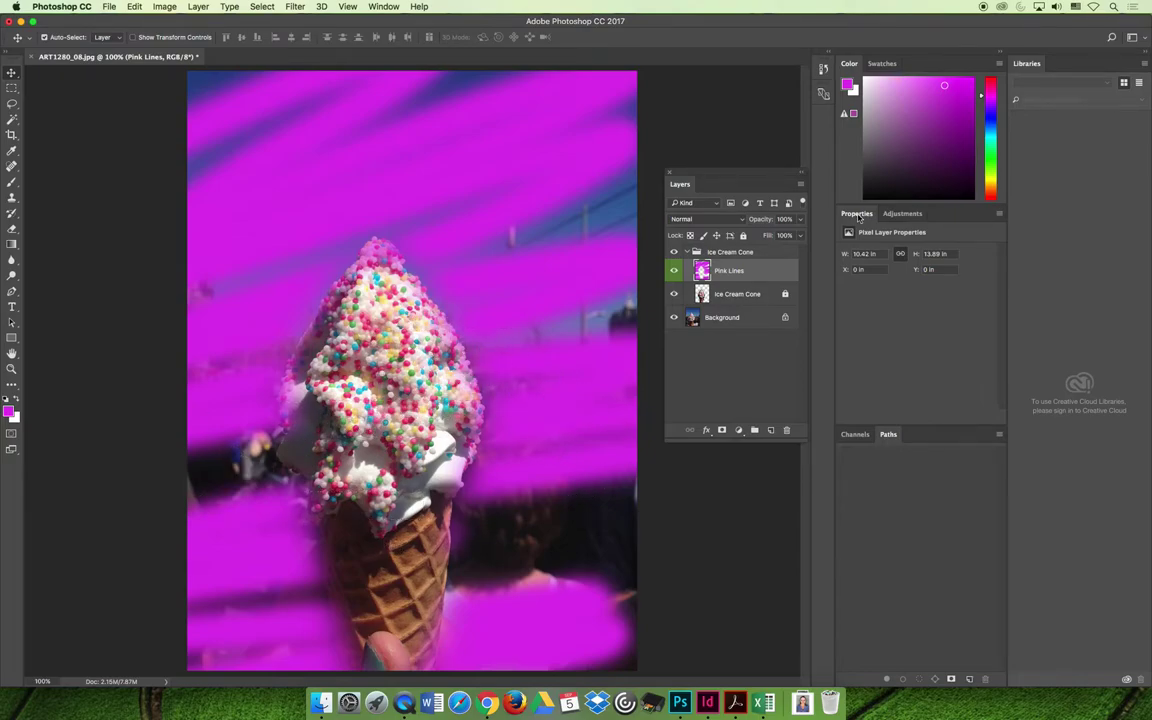
click(737, 294)
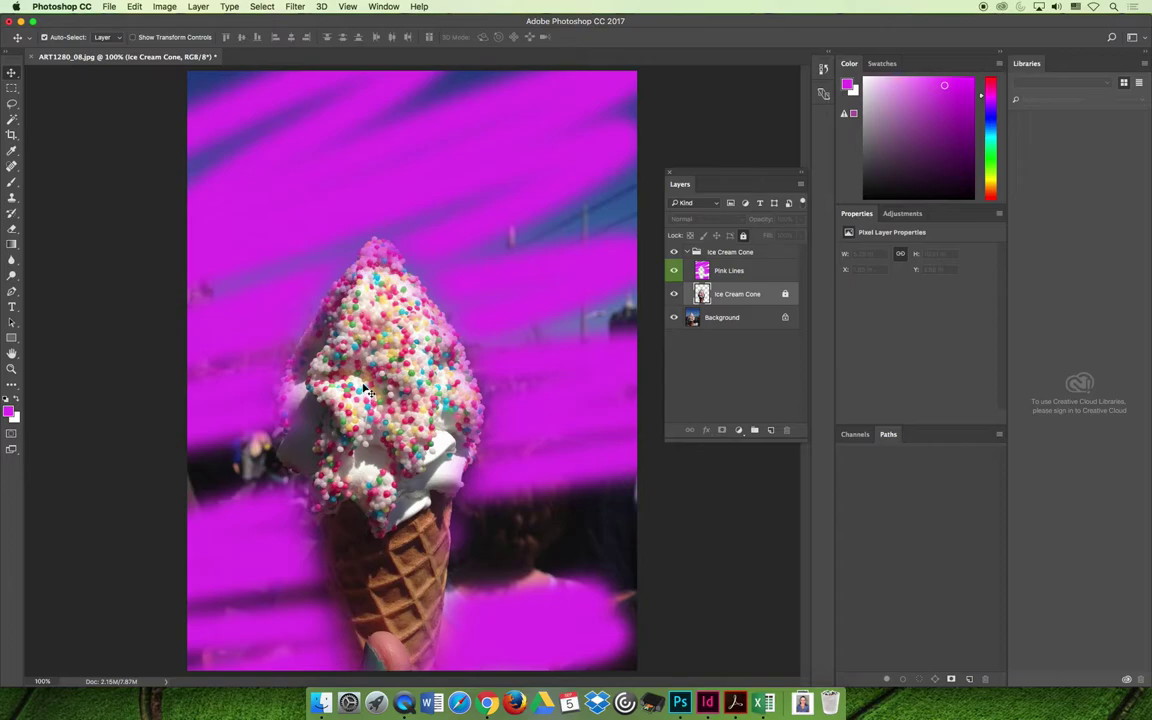
click(430, 365)
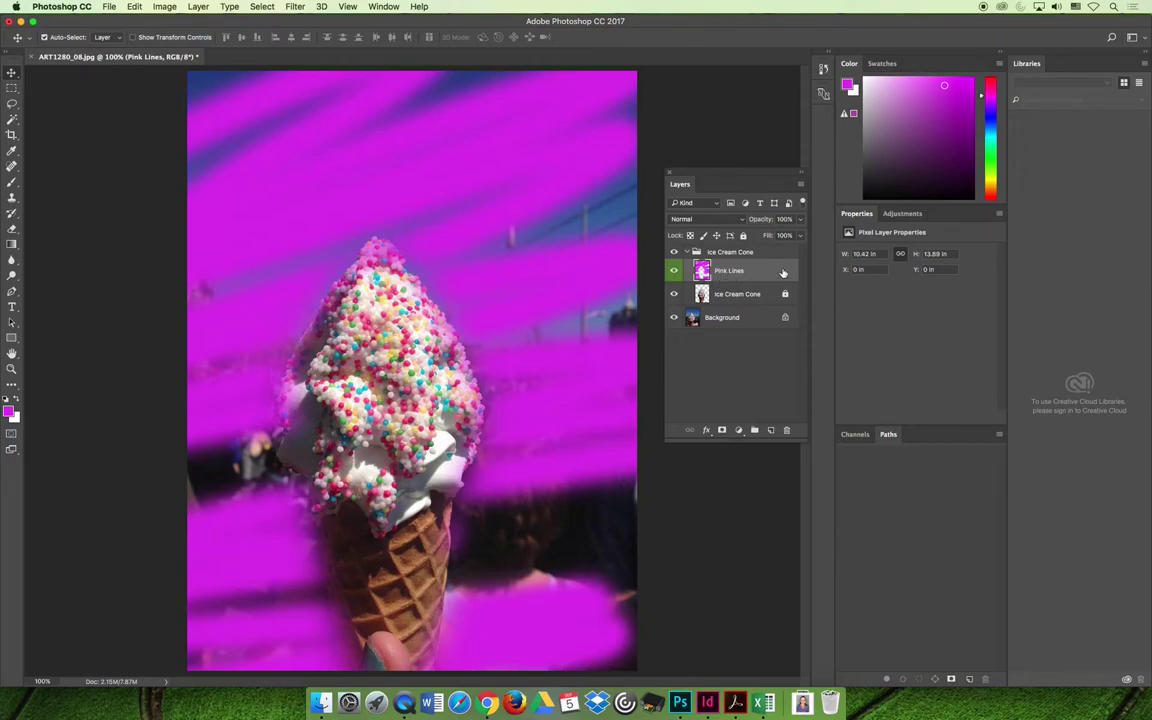
Relock the layers via Lock Layers with All, then remove the lock from Ice Cream Cone.
click(197, 7)
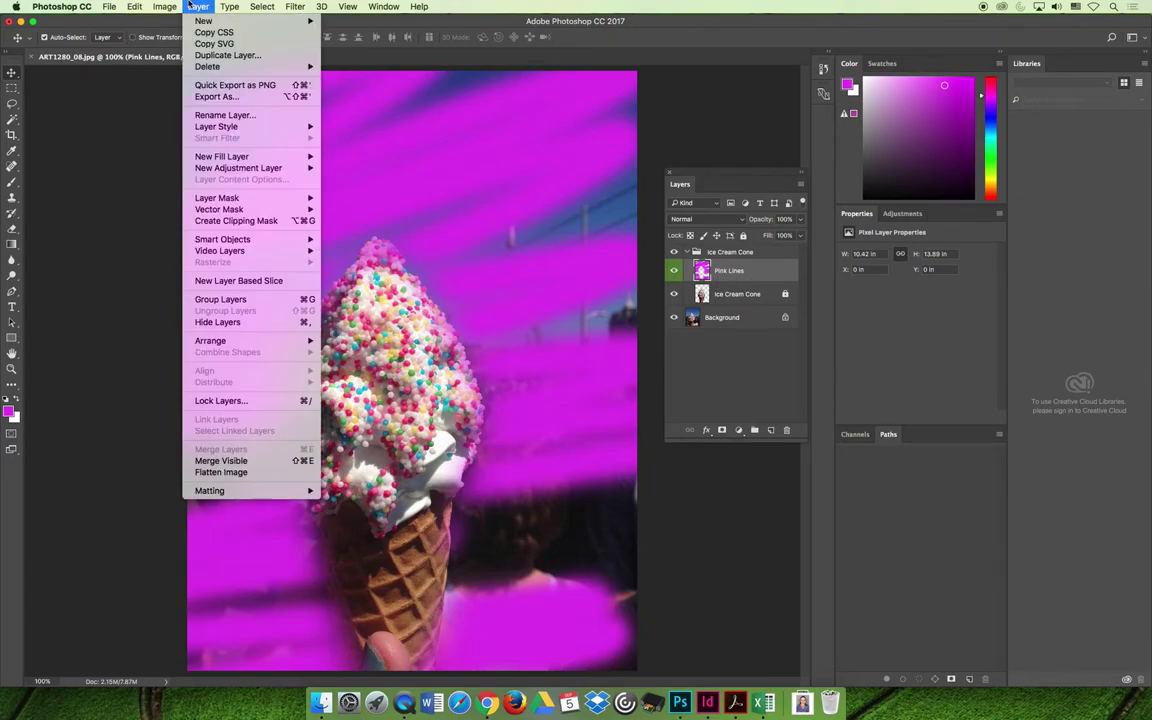
click(255, 401)
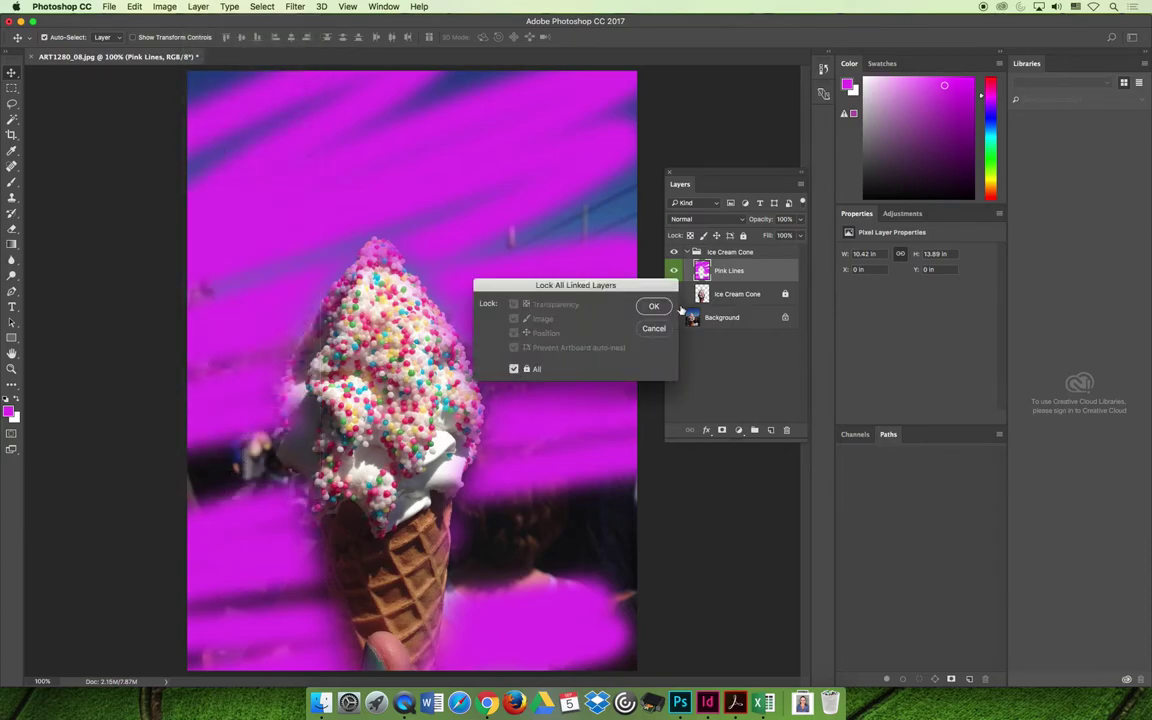
click(653, 306)
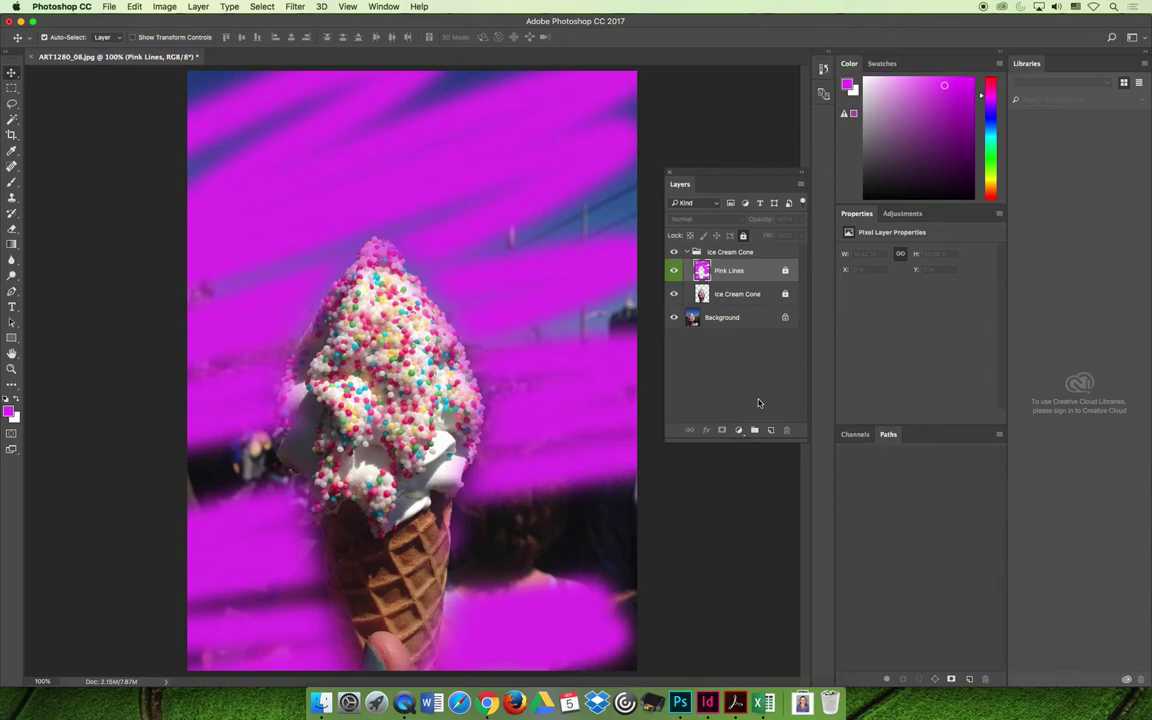
click(785, 297)
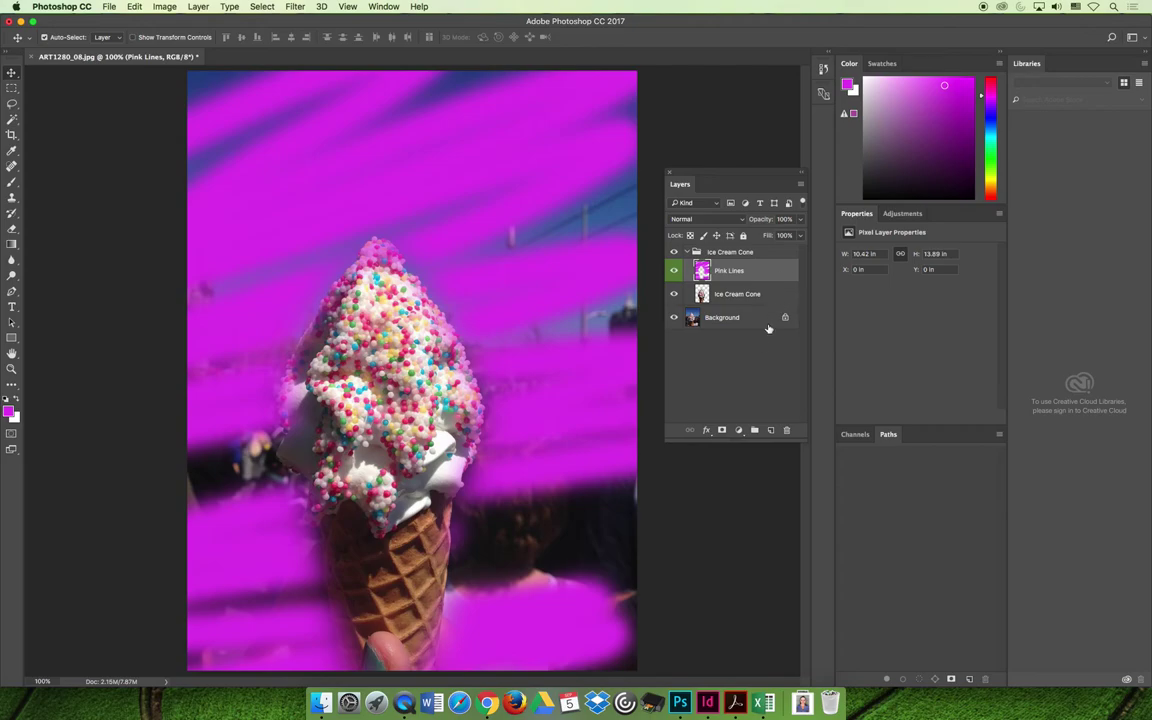